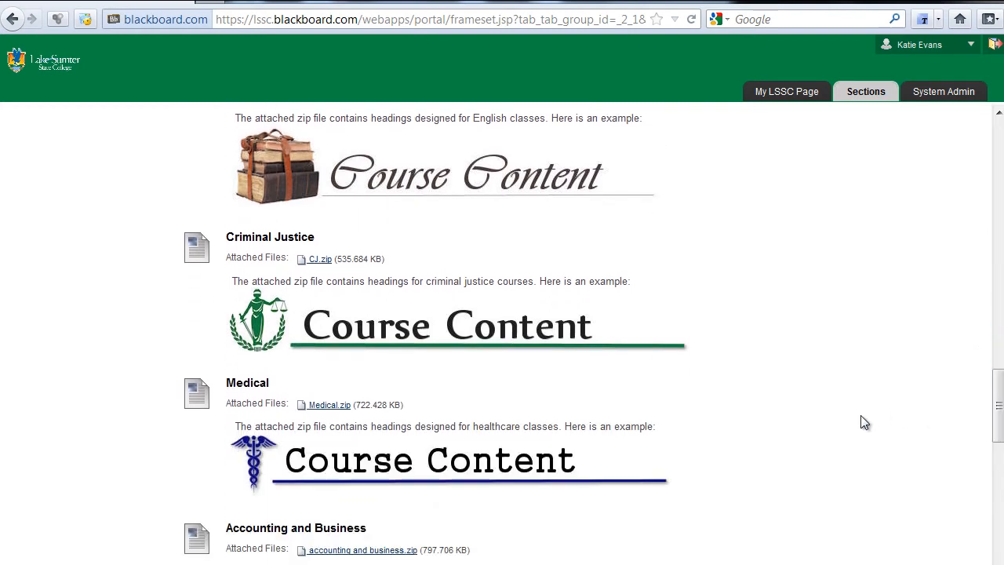
# - Save the Criminal Justice headings file CJ.zip to the Desktop
pyautogui.rightClick(323, 260)
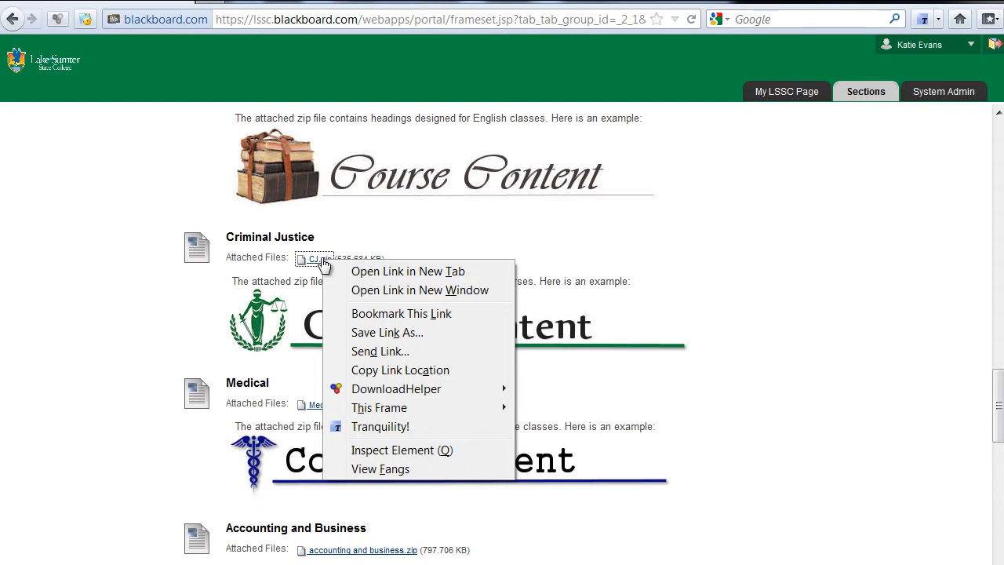
pyautogui.click(365, 333)
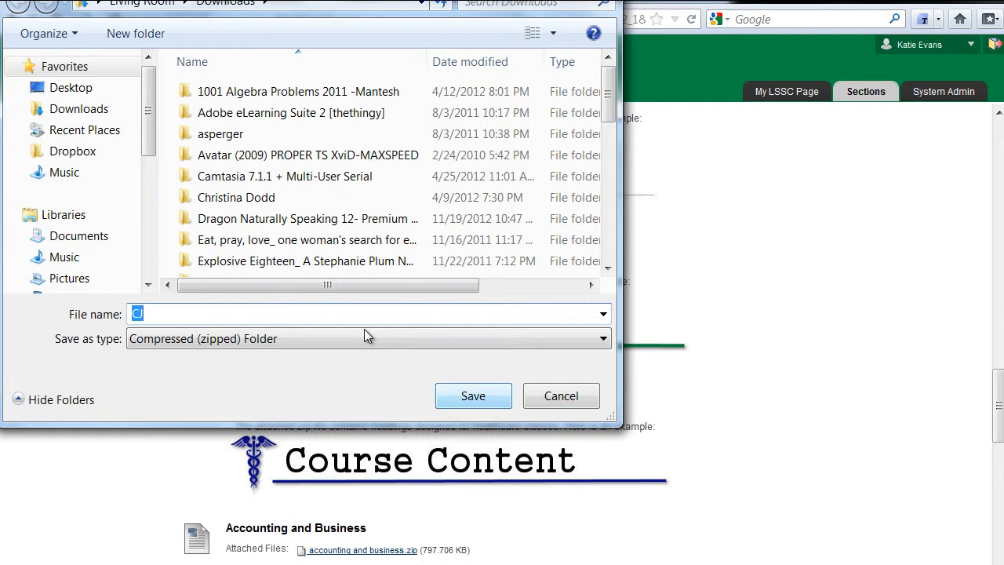
pyautogui.click(72, 89)
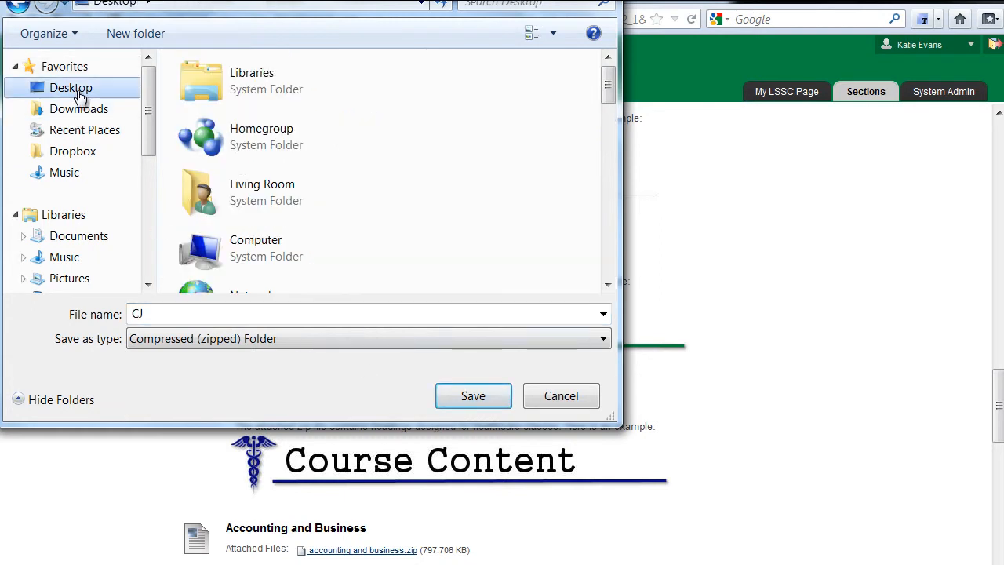
pyautogui.click(472, 396)
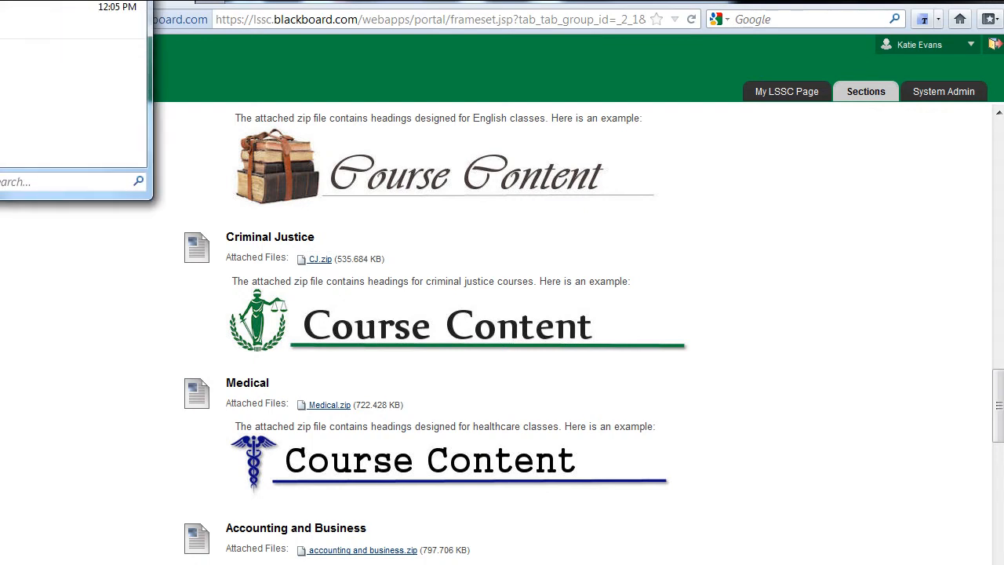
# - Open the downloaded CJ.zip, extract all its files to the CJ folder on the Desktop, and close the file and download windows
pyautogui.moveTo(0, 1); pyautogui.dragTo(250, 140)
pyautogui.doubleClick(243, 184)
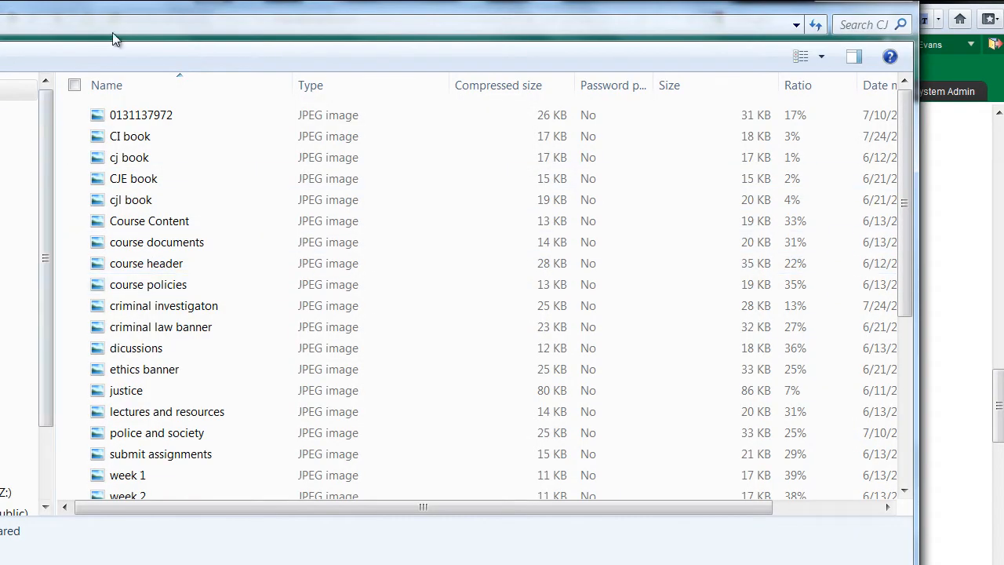
pyautogui.moveTo(131, 11); pyautogui.dragTo(291, 32)
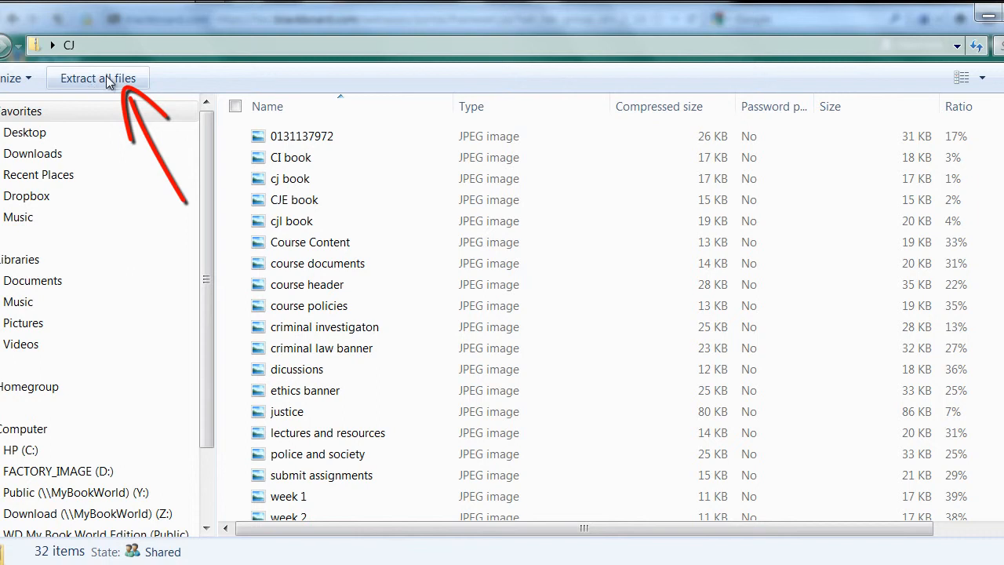
pyautogui.click(116, 79)
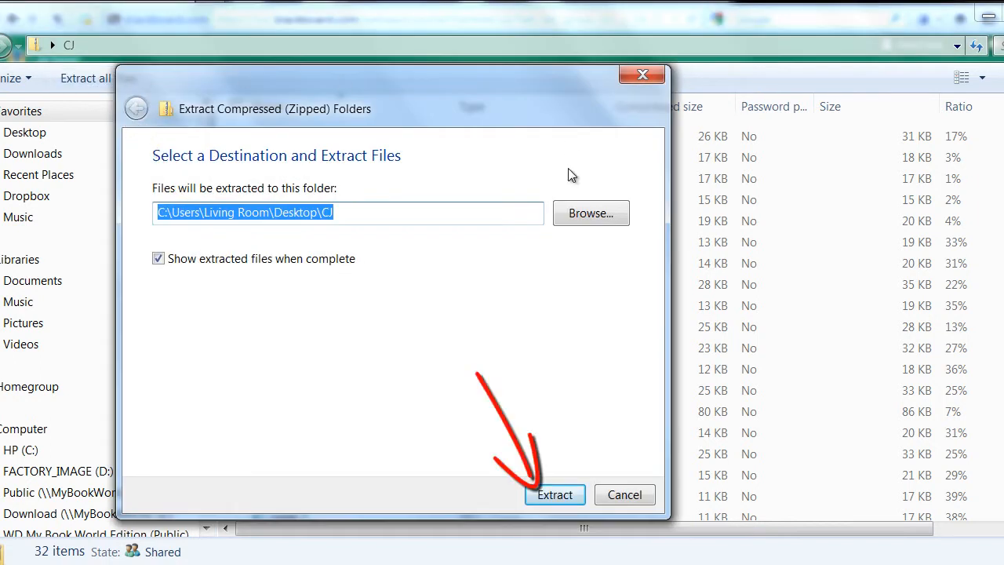
pyautogui.click(548, 494)
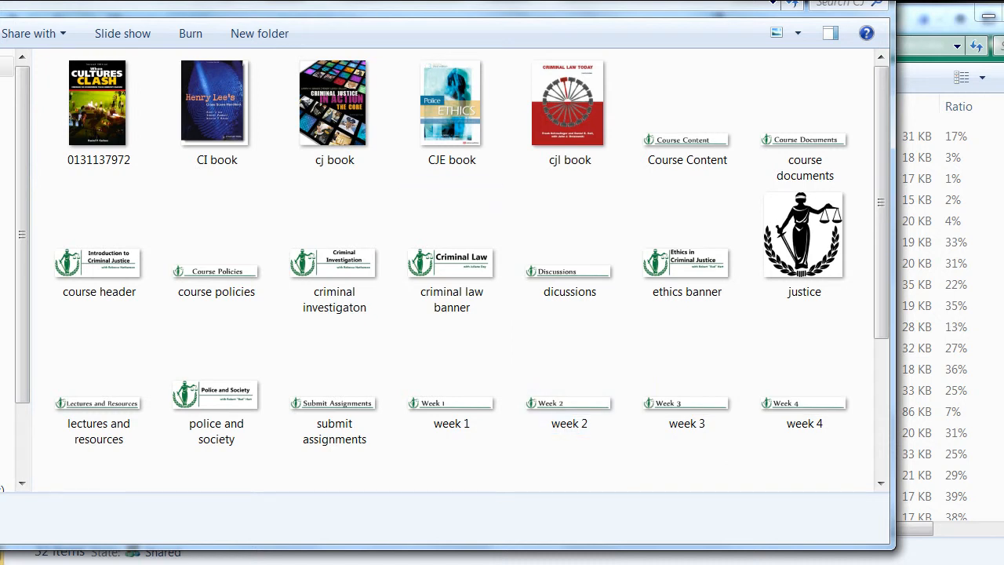
pyautogui.click(877, 1)
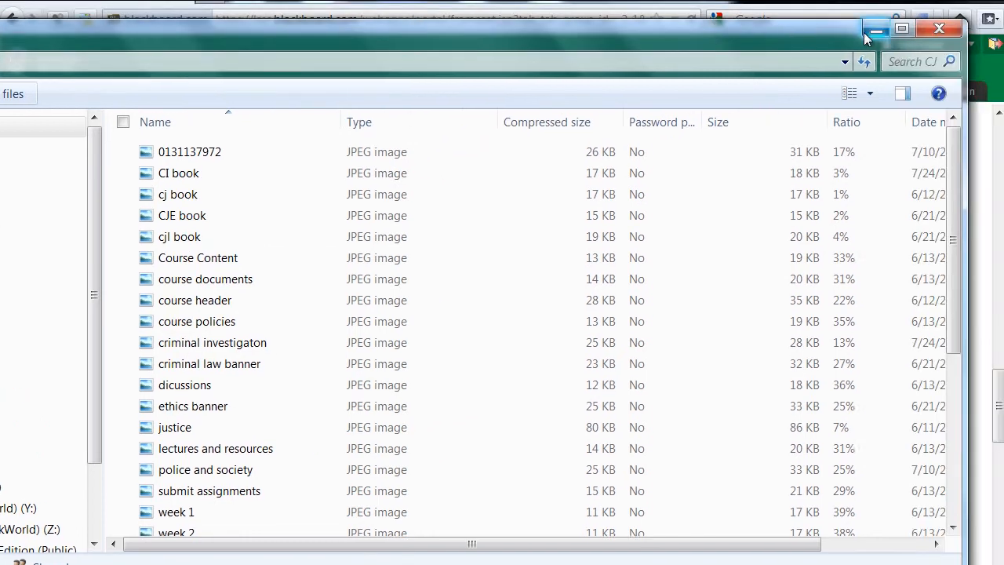
pyautogui.click(938, 29)
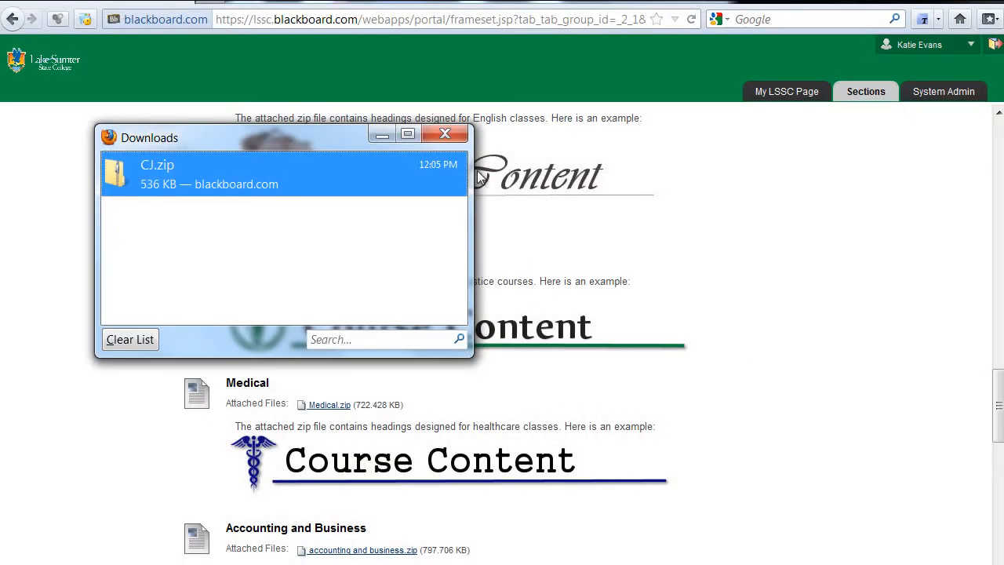
pyautogui.click(445, 134)
# - Open the Orientation Unit for Students folder in Course-Building Resources under Course Documents
pyautogui.moveTo(1000, 415); pyautogui.dragTo(997, 163)
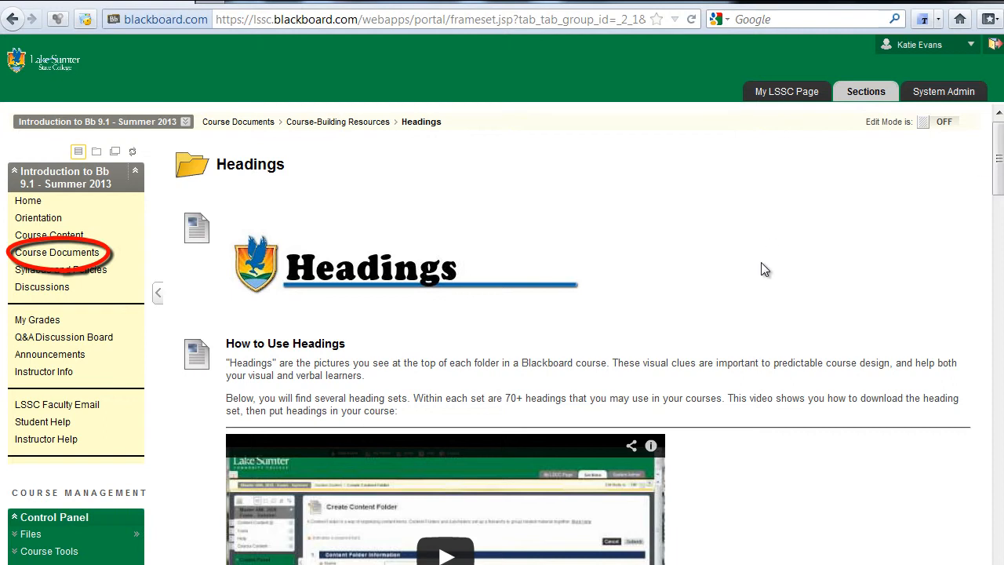
pyautogui.click(84, 254)
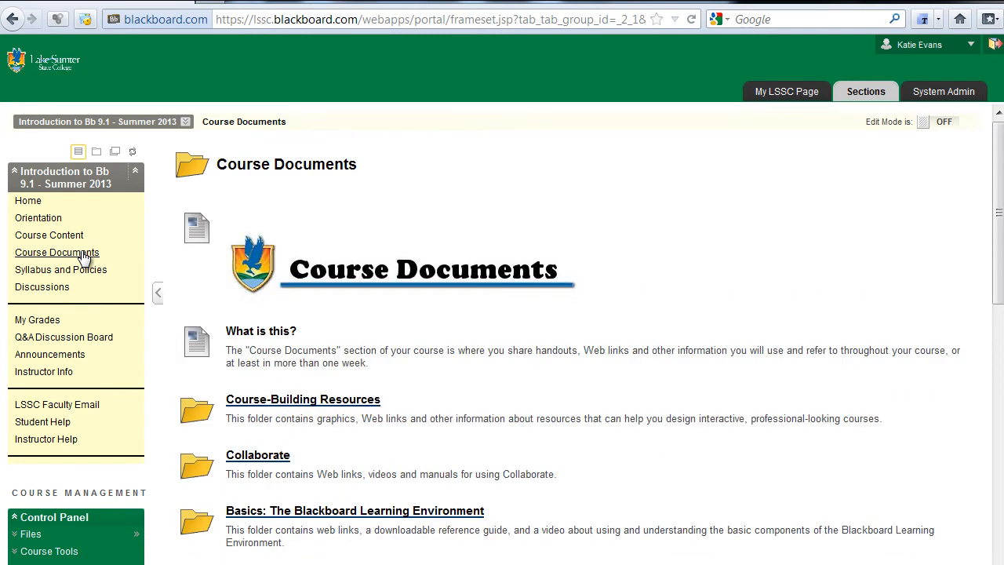
pyautogui.click(330, 404)
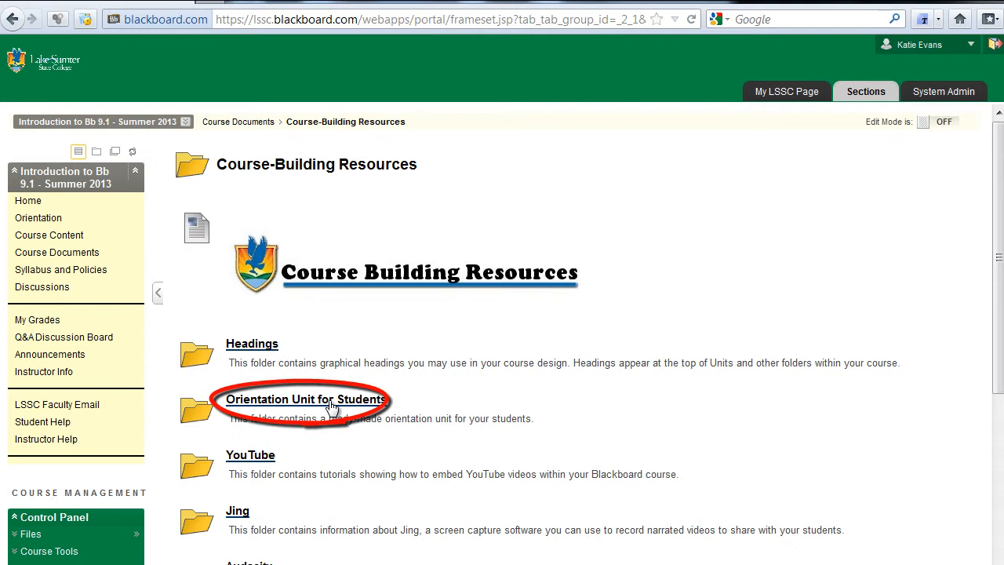
pyautogui.click(331, 405)
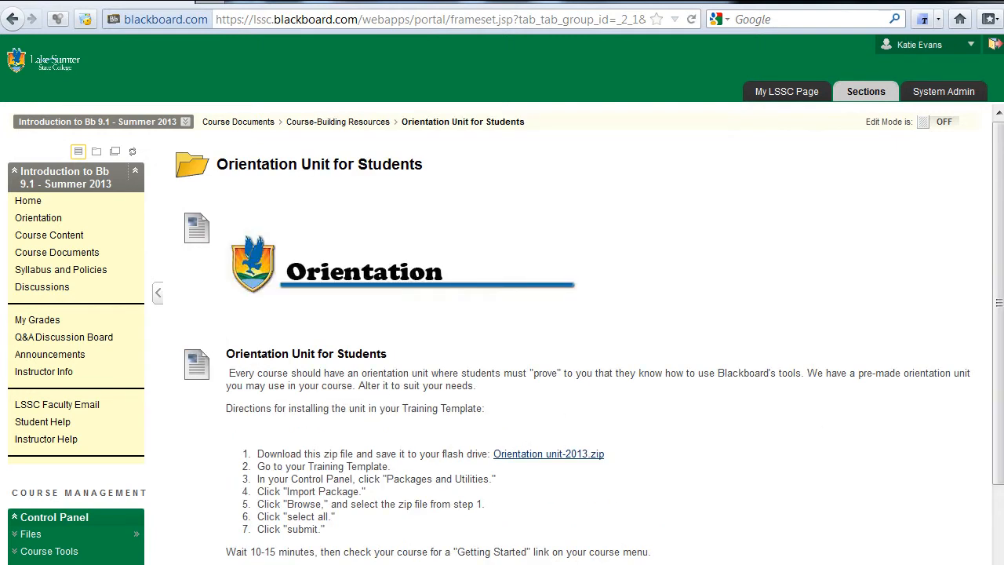
# - Save the linked Orientation unit-2013.zip to the Desktop and close the download list
pyautogui.moveTo(998, 335); pyautogui.dragTo(997, 407)
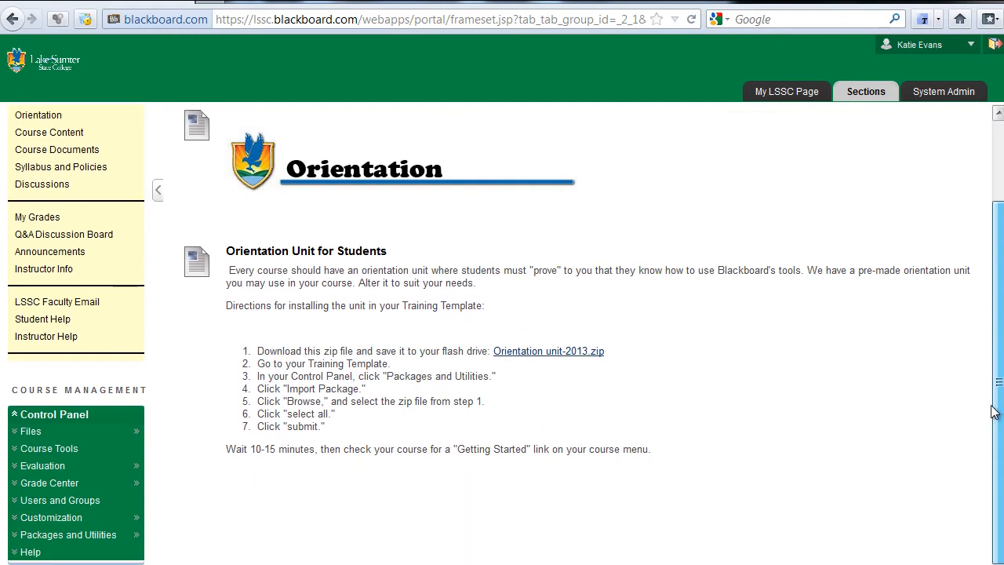
pyautogui.rightClick(547, 358)
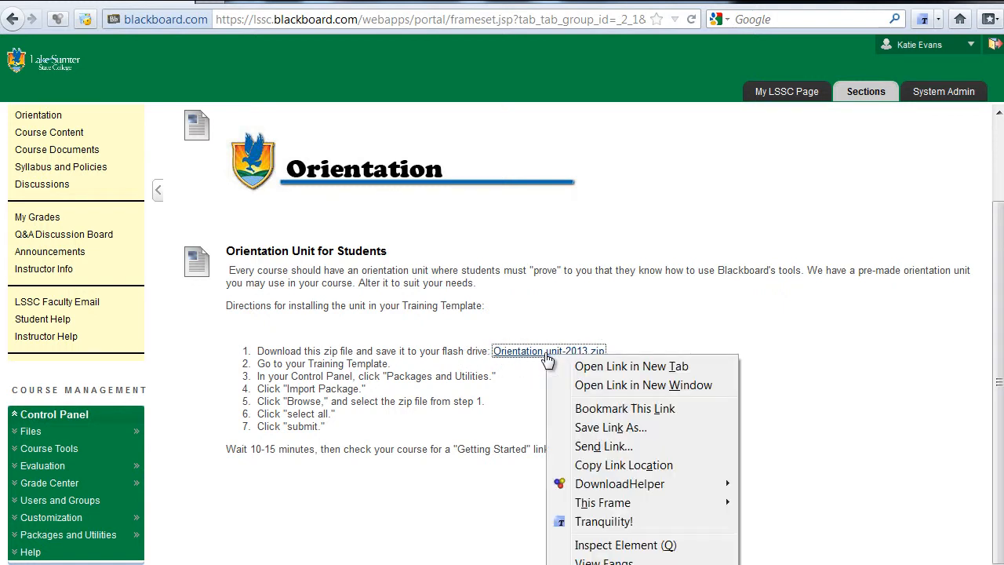
pyautogui.click(590, 427)
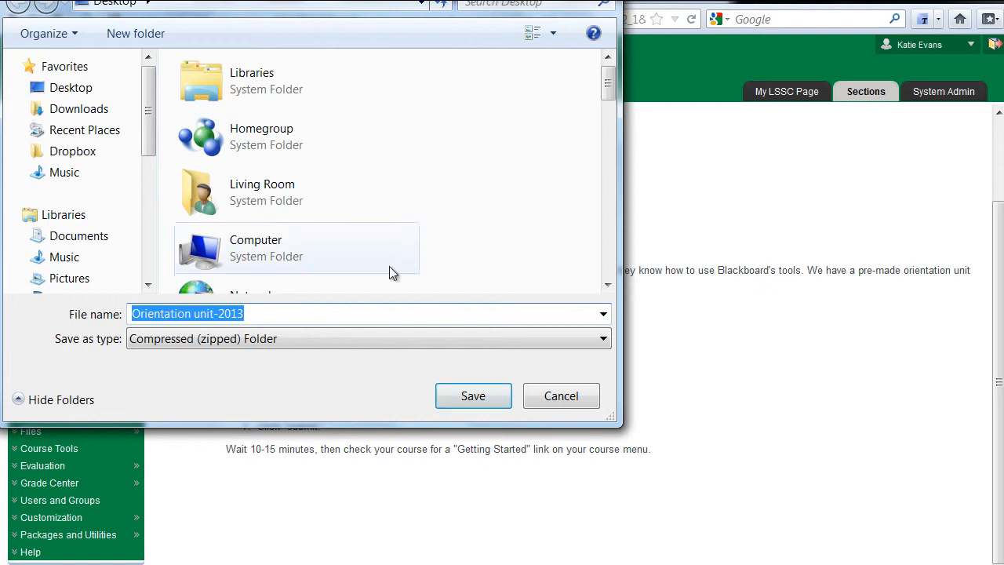
pyautogui.click(474, 399)
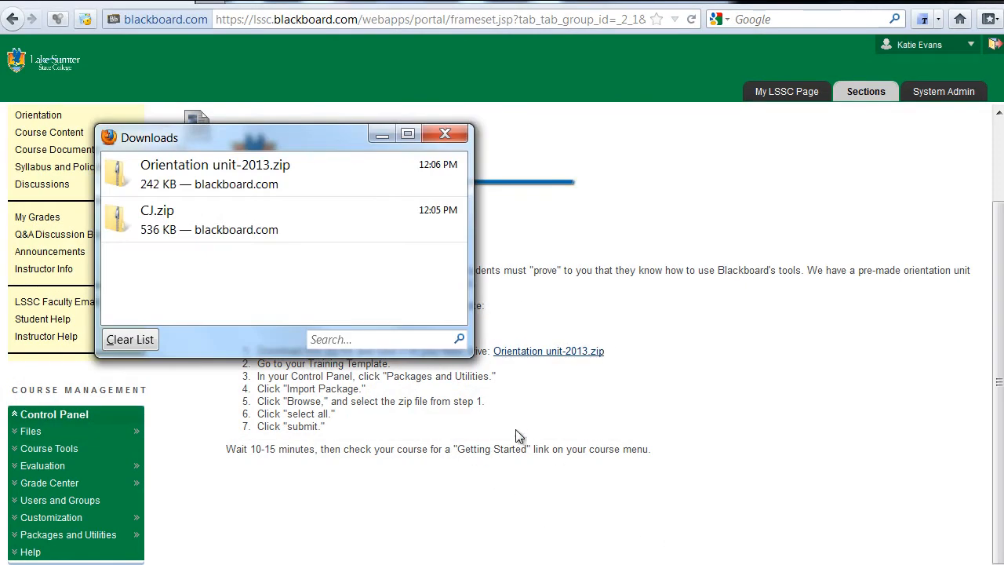
pyautogui.click(450, 132)
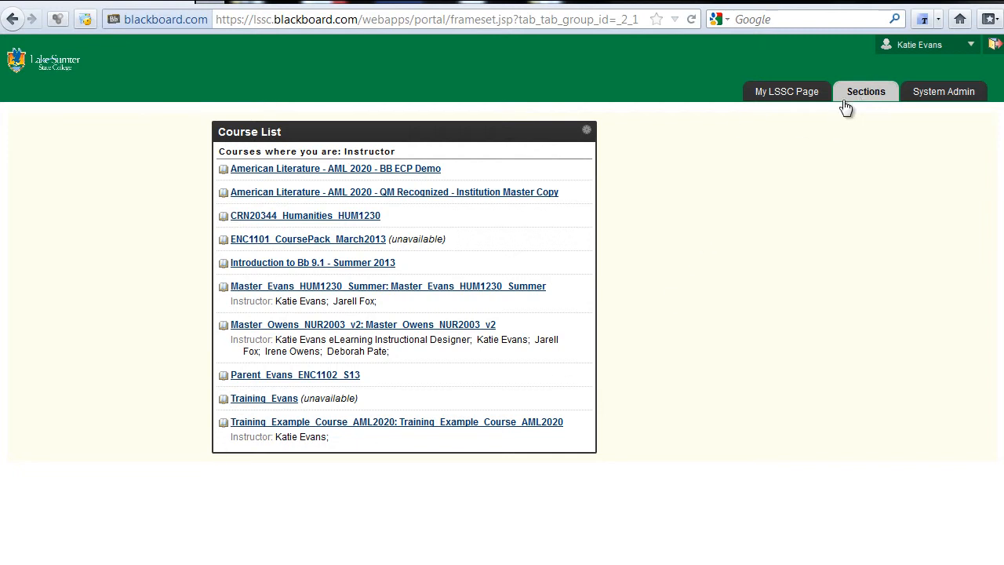
# - Open the instructor's unavailable training course and start a new course package import
pyautogui.click(273, 400)
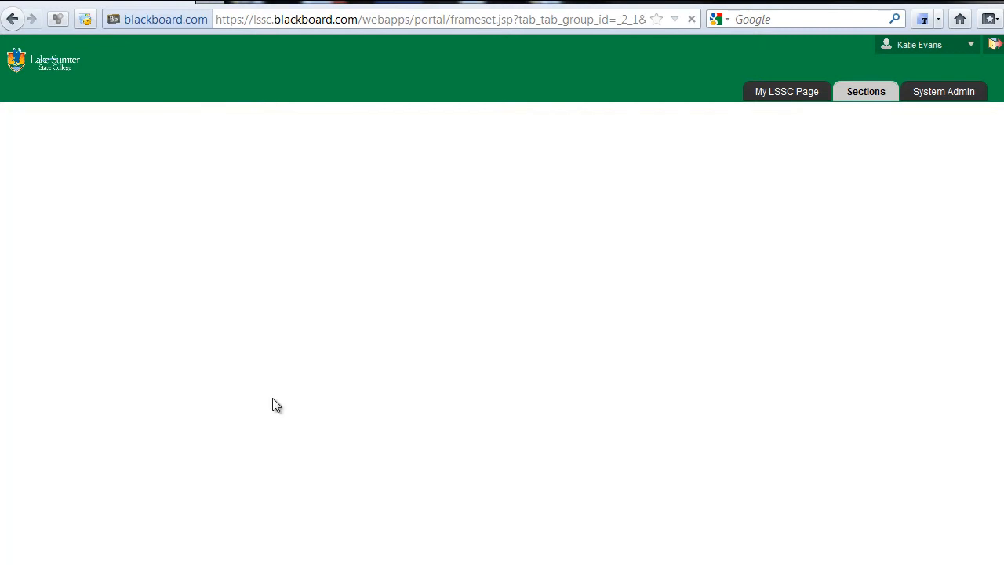
pyautogui.scroll(-3, 272, 405)
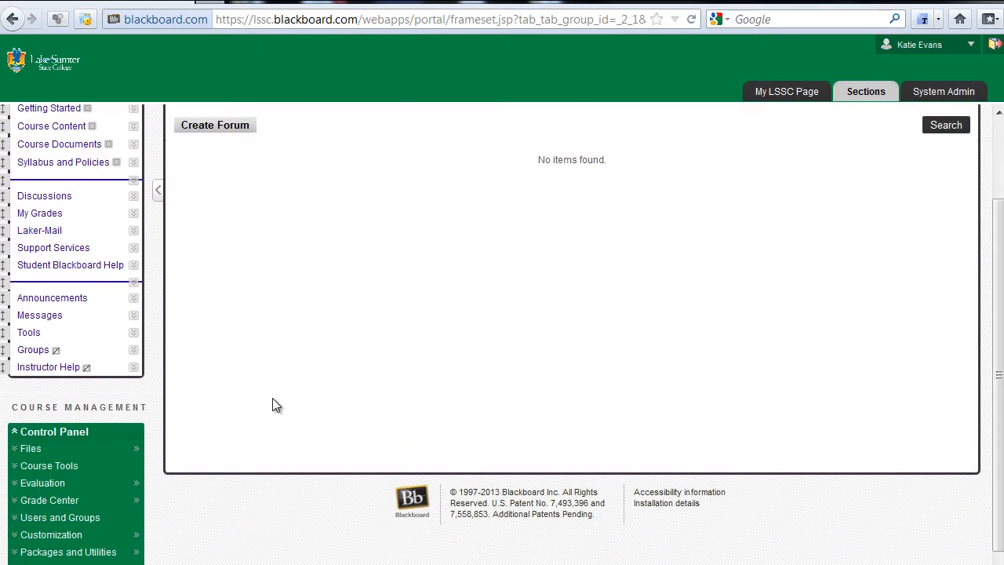
pyautogui.scroll(-1, 272, 400)
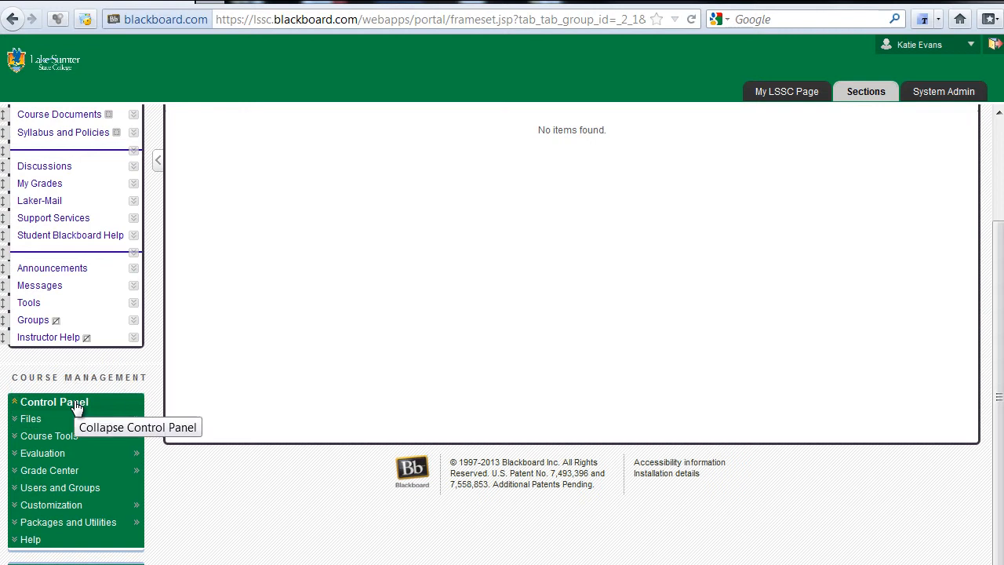
pyautogui.click(63, 526)
pyautogui.scroll(-3, 197, 530)
pyautogui.scroll(1, 197, 530)
pyautogui.scroll(-1, 197, 531)
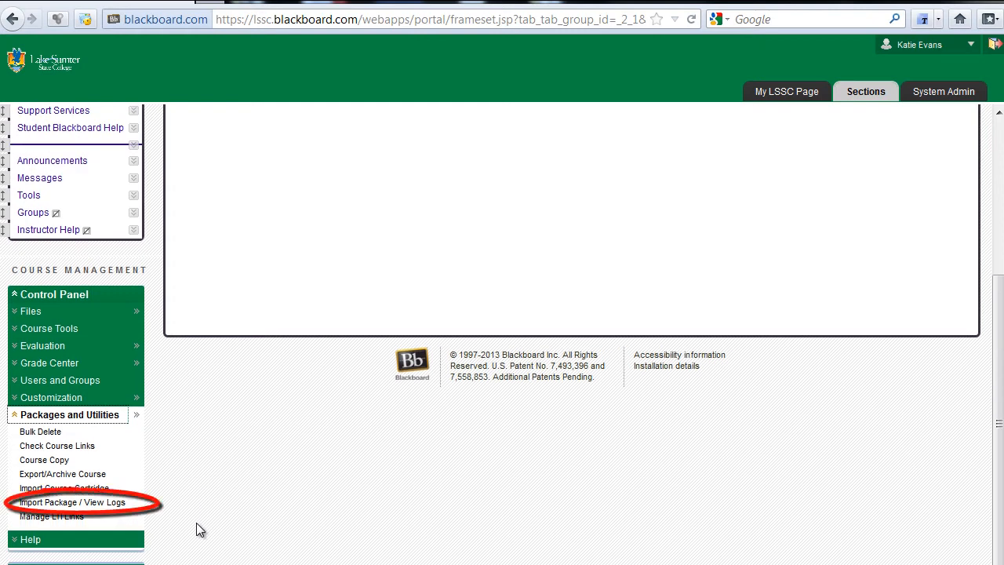
pyautogui.click(81, 504)
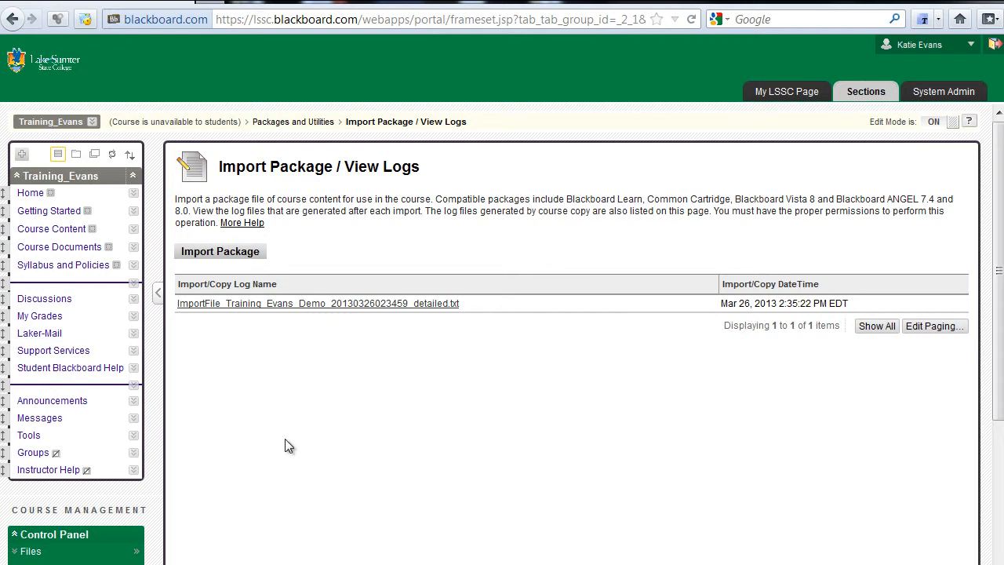
pyautogui.click(239, 258)
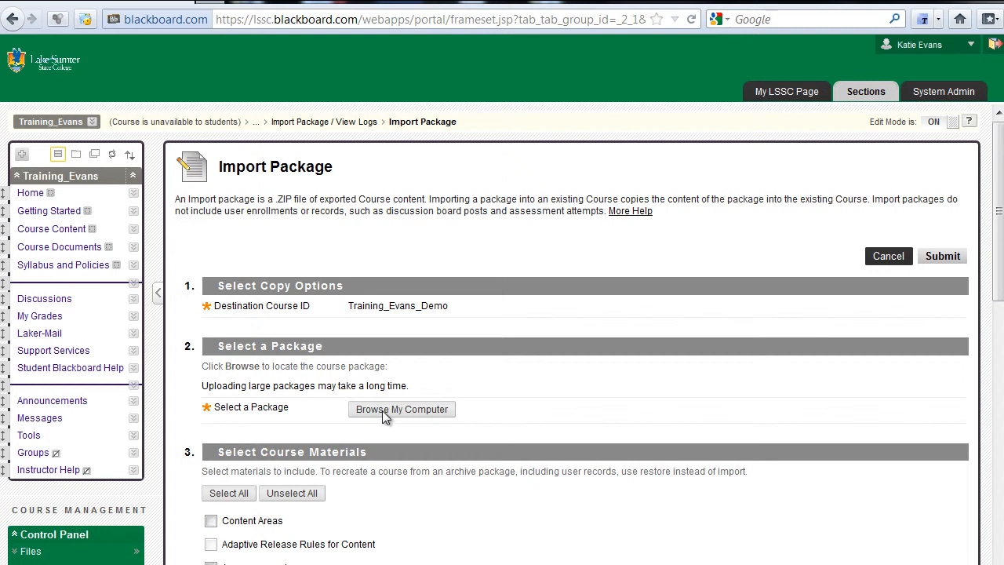
# - Attach Orientation unit-2013.zip from the Desktop as the package to import
pyautogui.click(382, 411)
pyautogui.moveTo(609, 83); pyautogui.dragTo(608, 260)
pyautogui.click(306, 308)
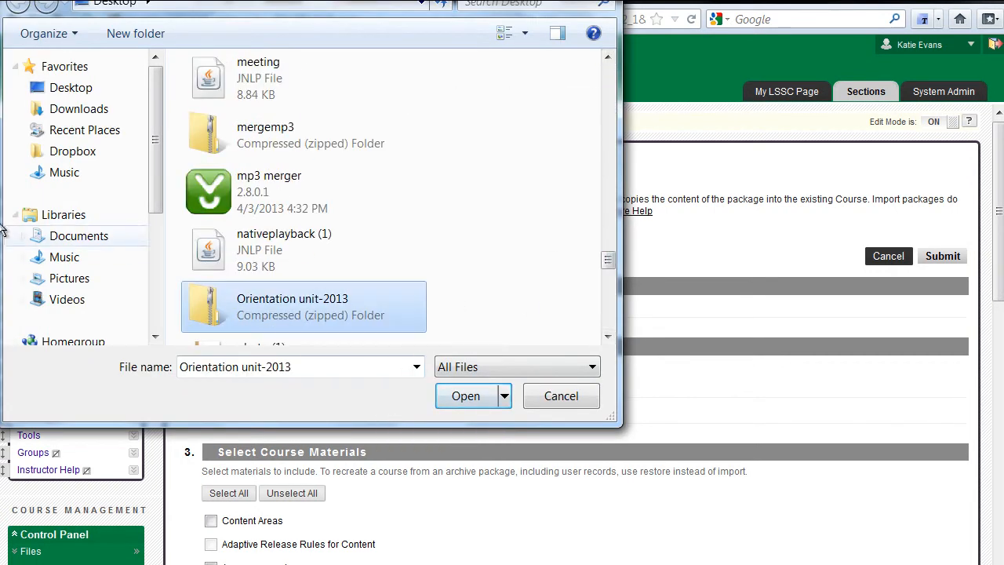
pyautogui.click(471, 397)
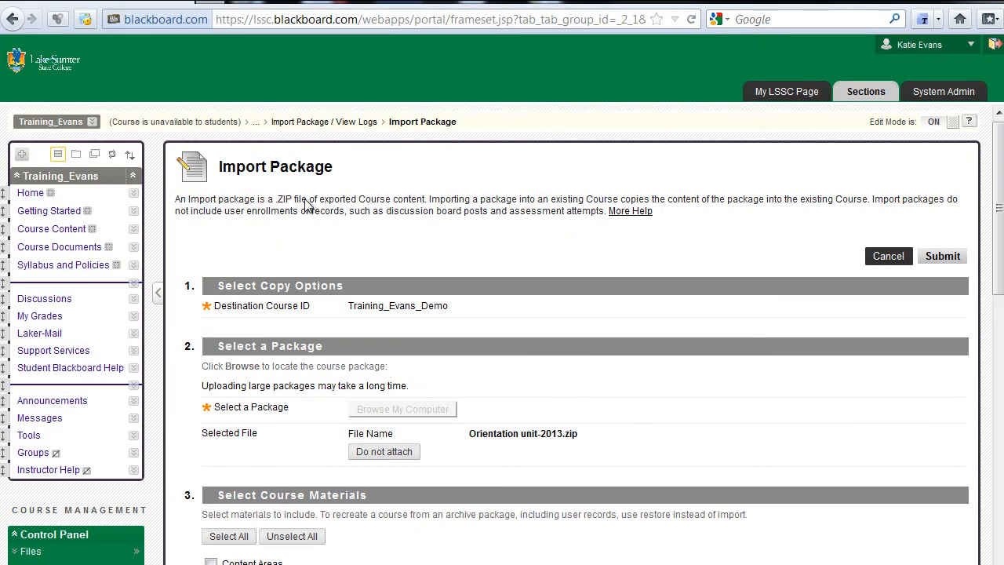
# - Select all course materials for the import and submit the package
pyautogui.scroll(-3, 651, 340)
pyautogui.click(229, 421)
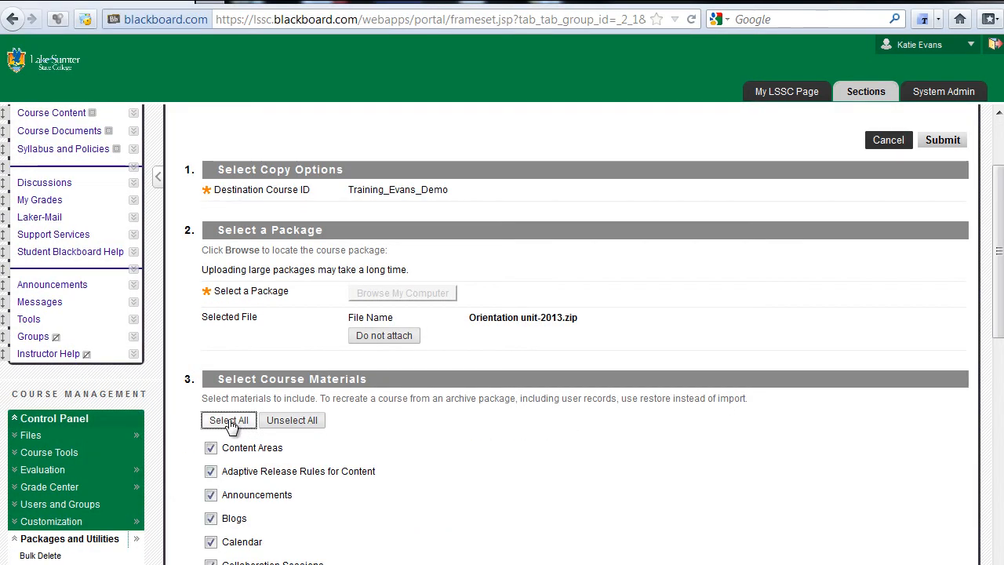
pyautogui.moveTo(998, 314); pyautogui.dragTo(995, 547)
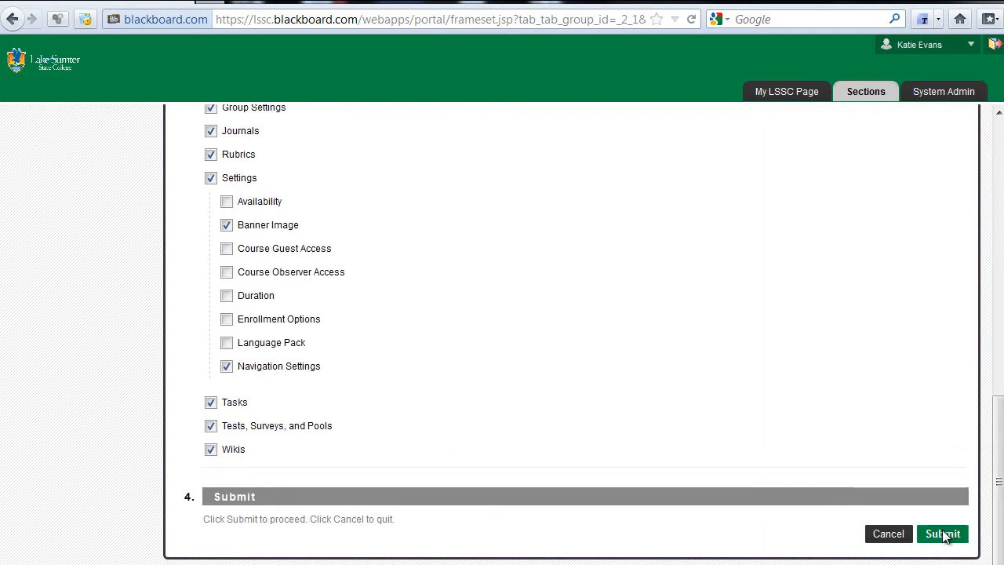
pyautogui.click(943, 535)
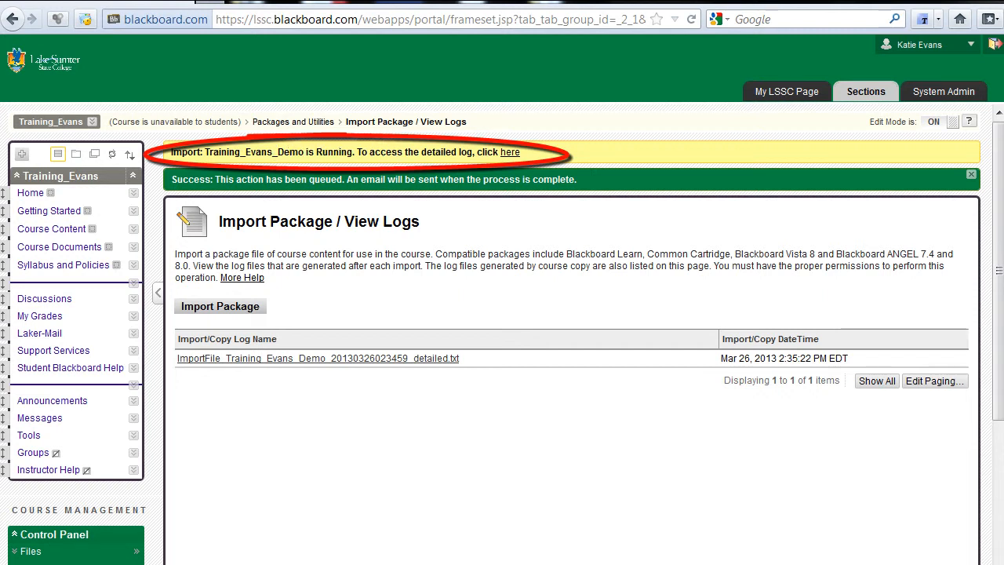
# - Check the course's Home page, and review the imported orientation unit in the Getting Started area
pyautogui.click(30, 194)
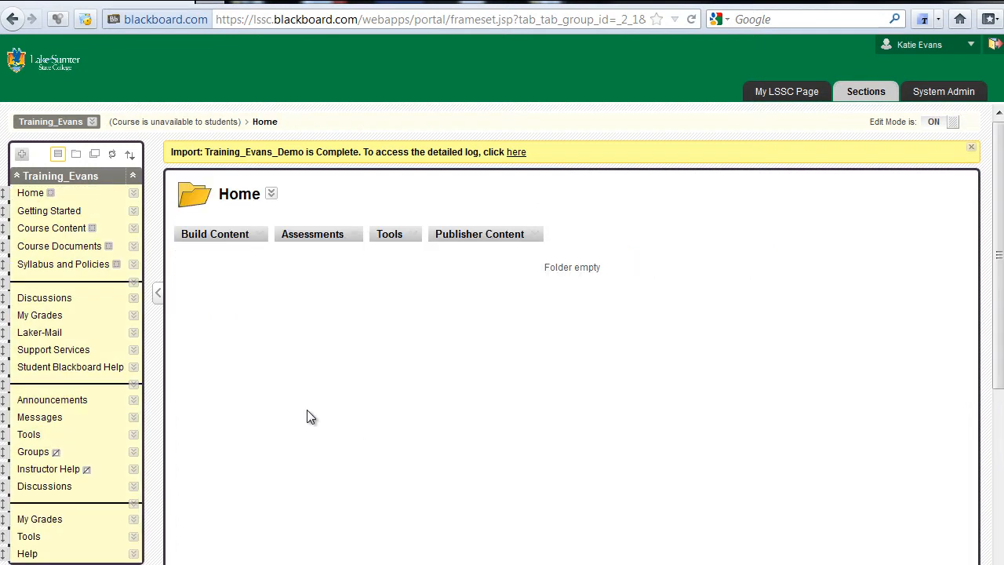
pyautogui.click(44, 217)
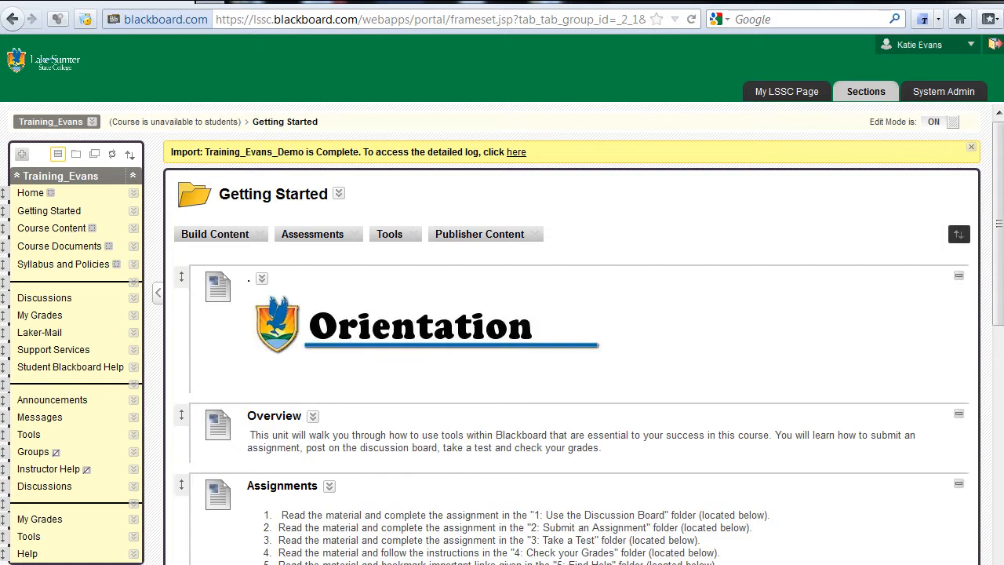
pyautogui.scroll(-1, 1000, 235)
pyautogui.moveTo(999, 253); pyautogui.dragTo(998, 195)
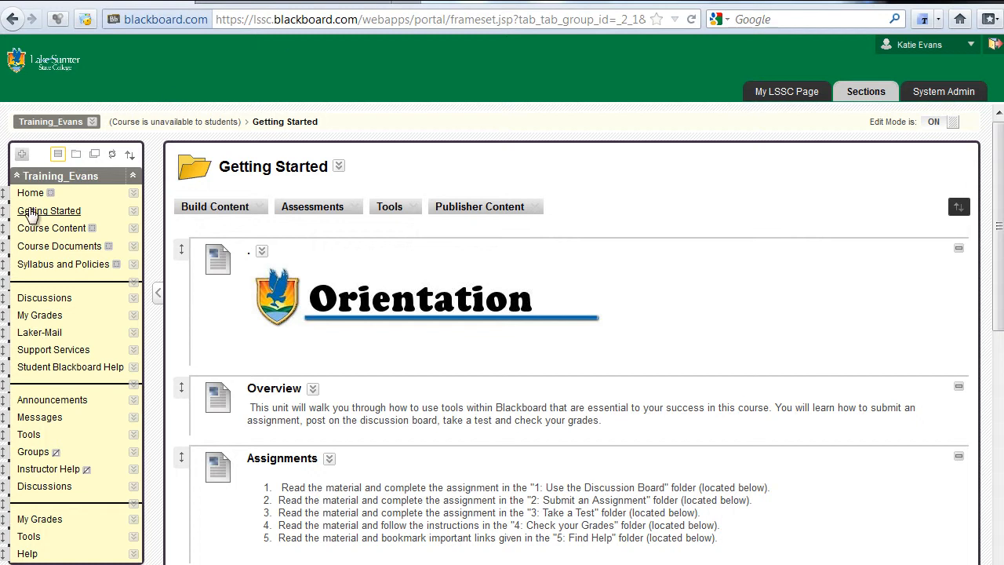
# - Return to the course's Home page and examine the markers beside the course menu items
pyautogui.click(29, 195)
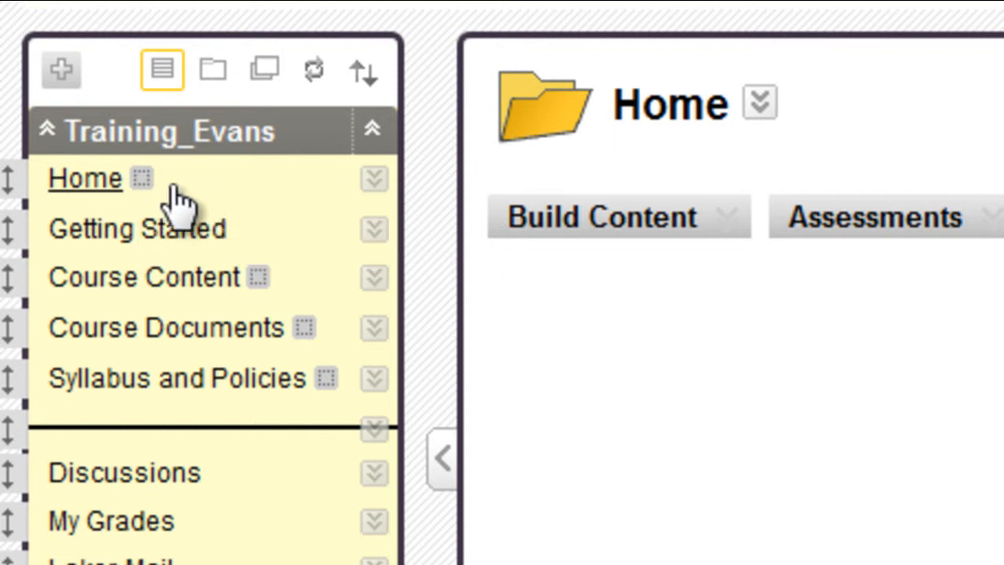
pyautogui.moveTo(144, 188)
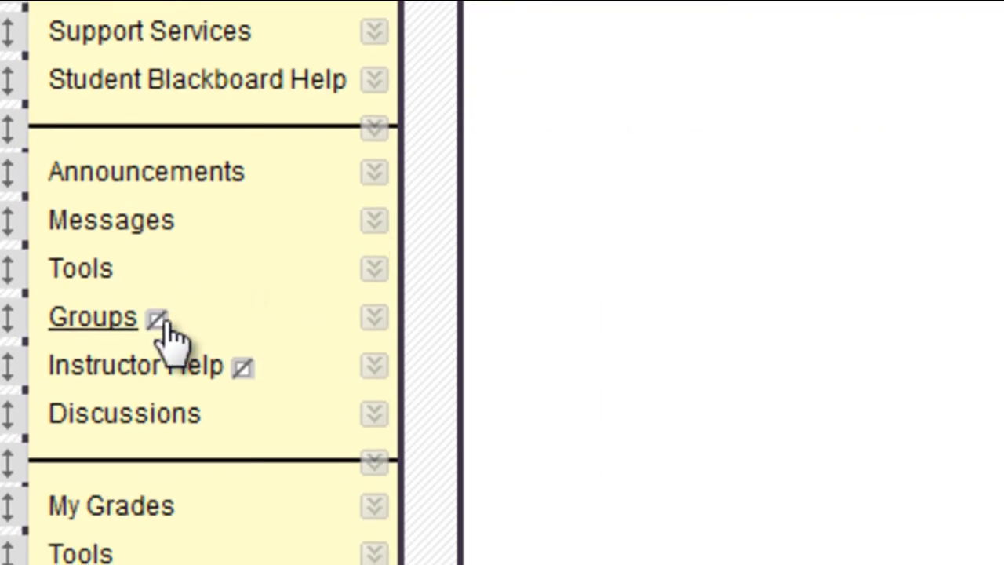
# - Move the lower duplicate Discussions link to just below Course Documents in the course menu and delete it
pyautogui.moveTo(161, 329)
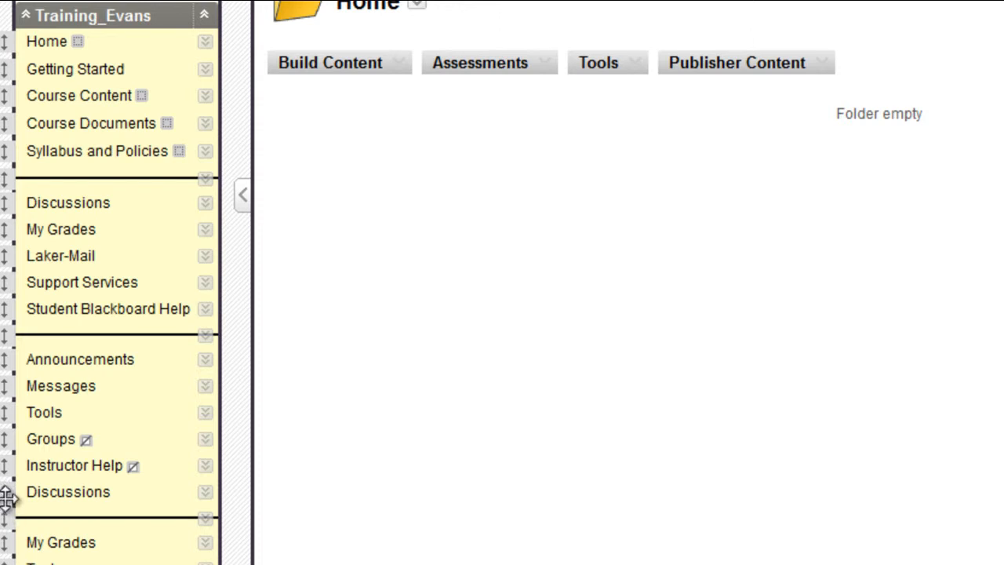
pyautogui.moveTo(7, 491); pyautogui.dragTo(60, 135)
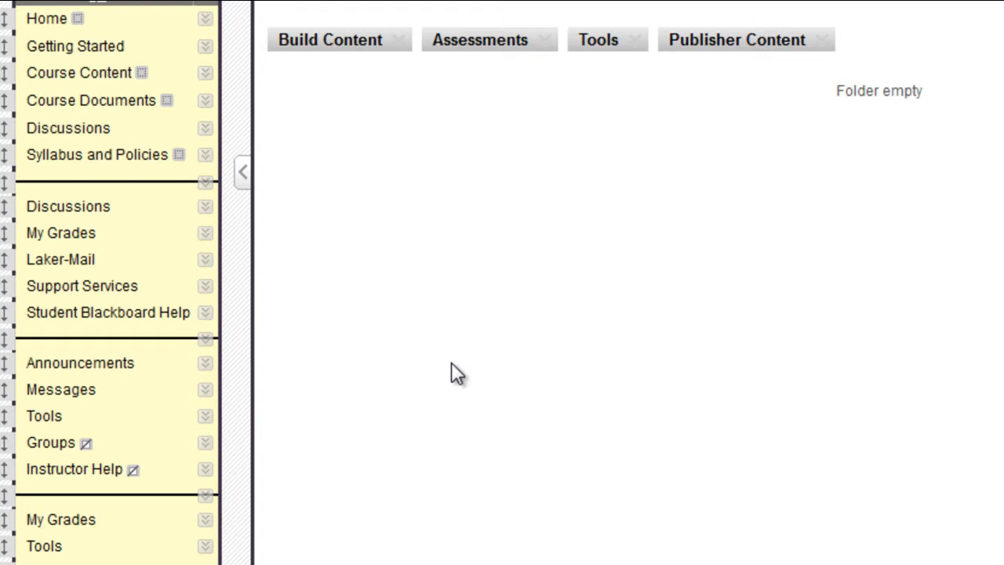
pyautogui.click(205, 129)
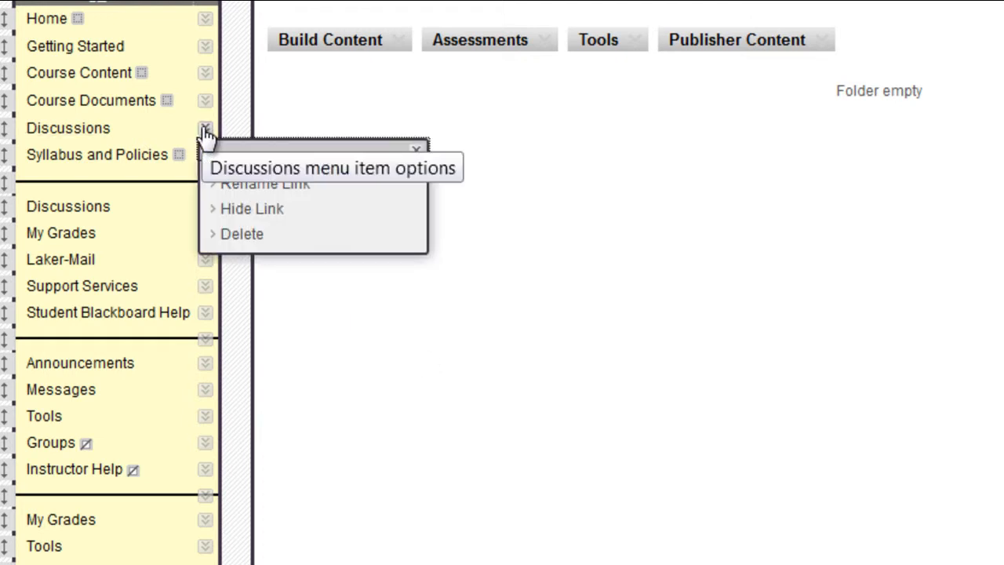
pyautogui.click(279, 236)
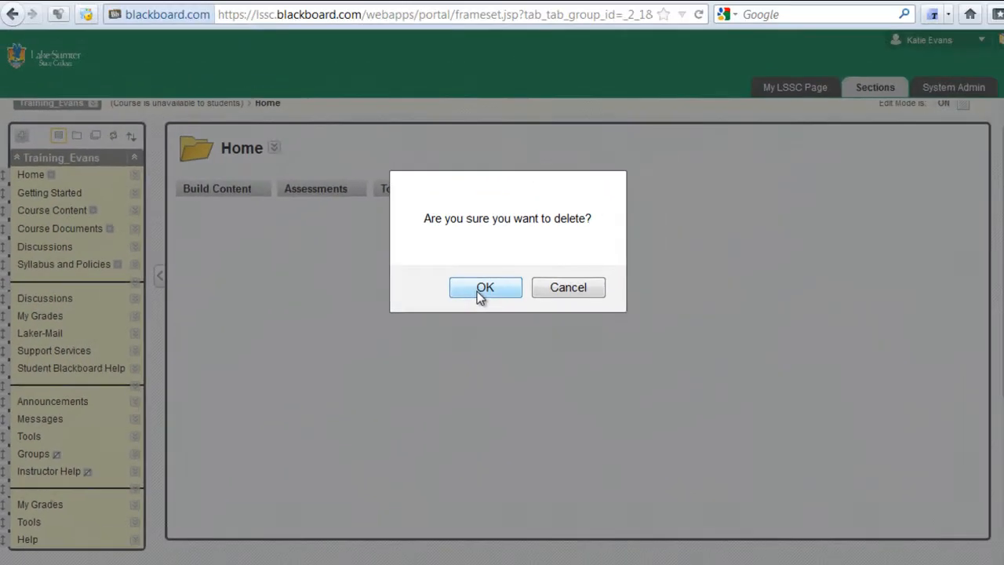
pyautogui.click(736, 192)
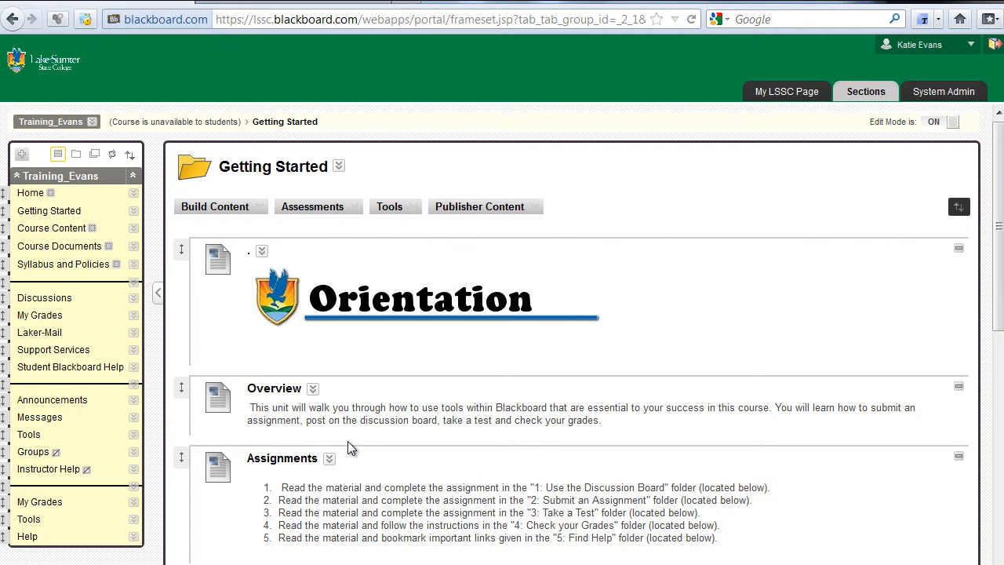
# - Review the Getting Started area's orientation content and check the options available for its course menu item
pyautogui.scroll(-1, 345, 423)
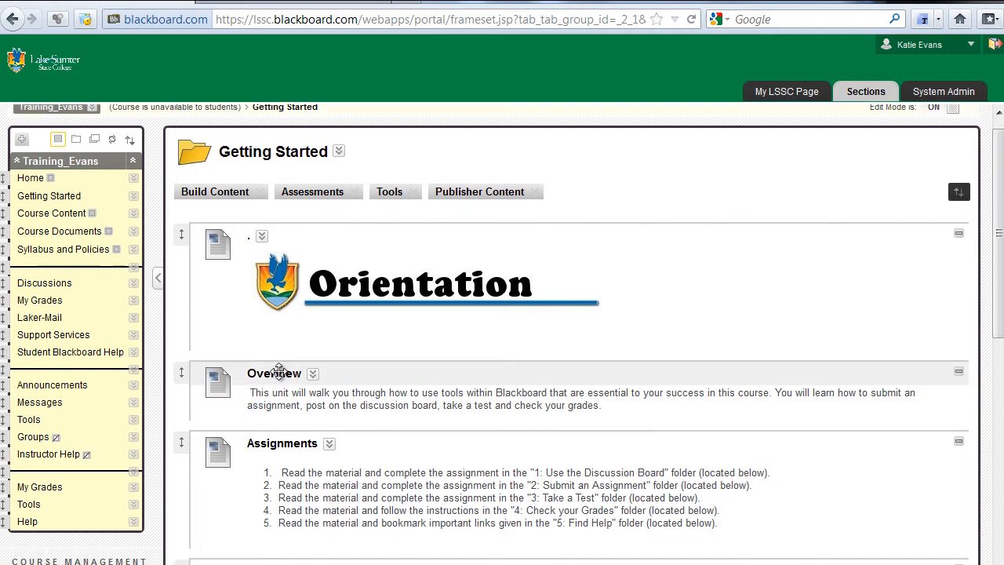
pyautogui.scroll(-1, 305, 356)
pyautogui.scroll(1, 303, 353)
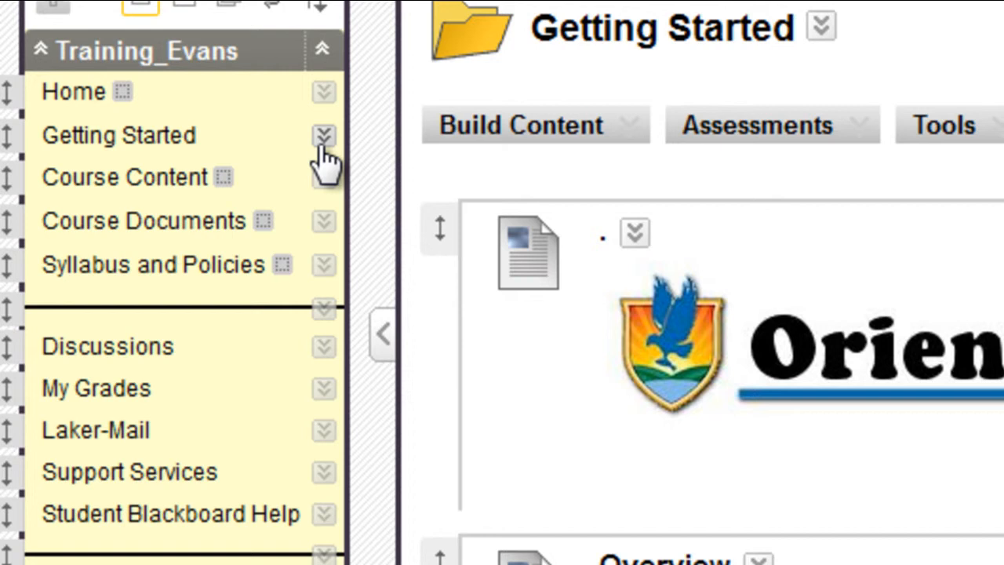
pyautogui.click(322, 141)
pyautogui.click(55, 6)
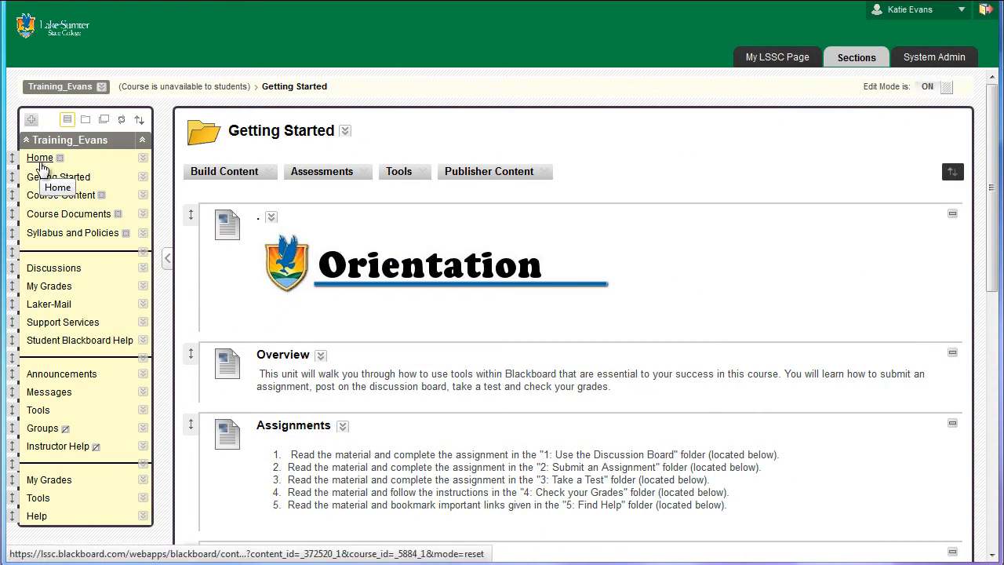
# - Start a new content item on the course's Home page and check which mashup types its text editor offers
pyautogui.click(41, 166)
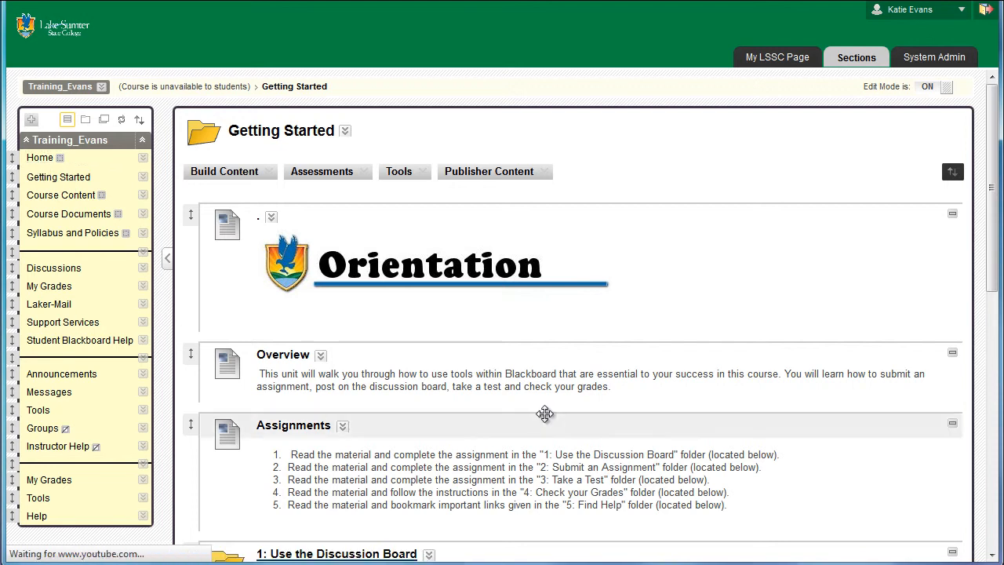
pyautogui.click(213, 179)
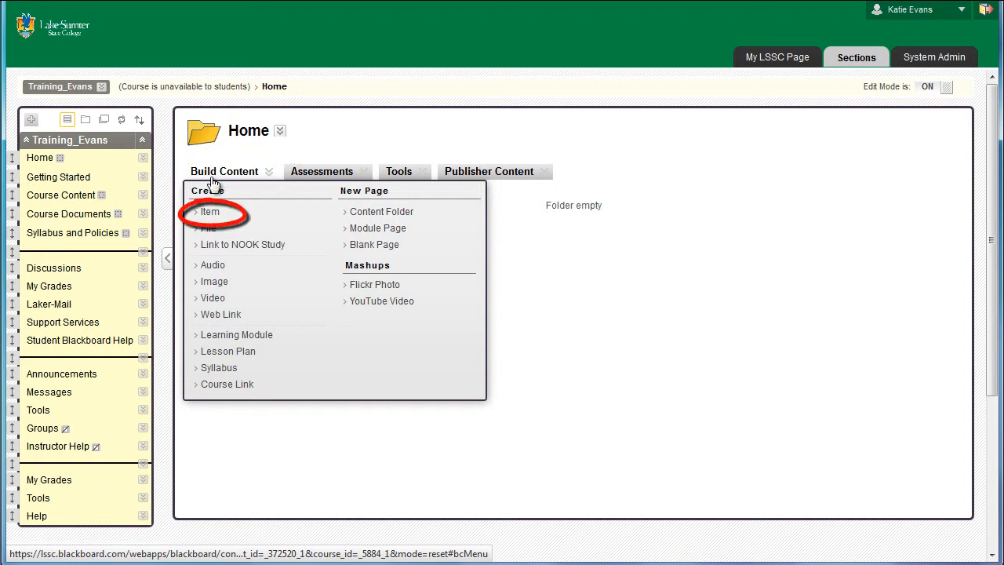
pyautogui.click(209, 211)
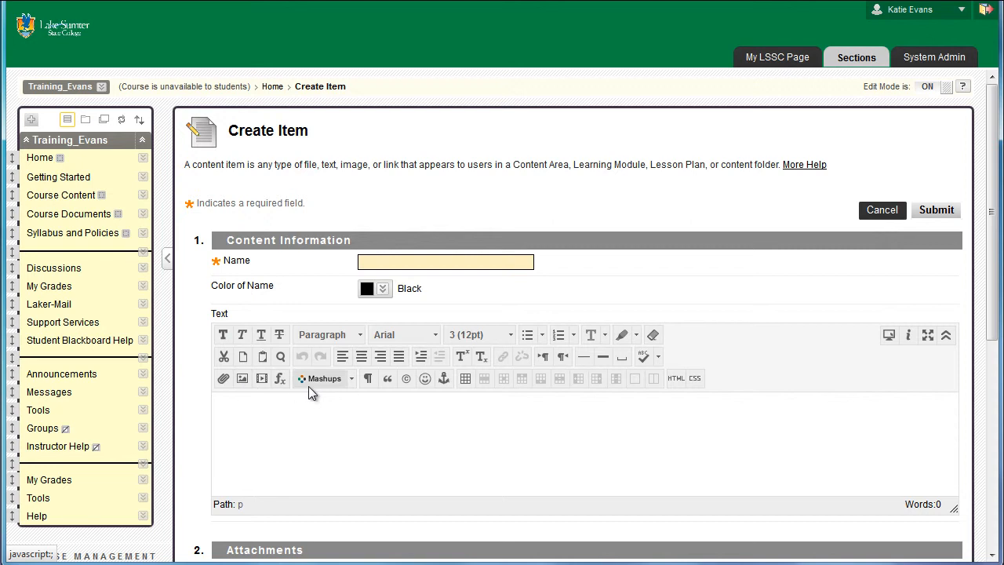
pyautogui.click(352, 380)
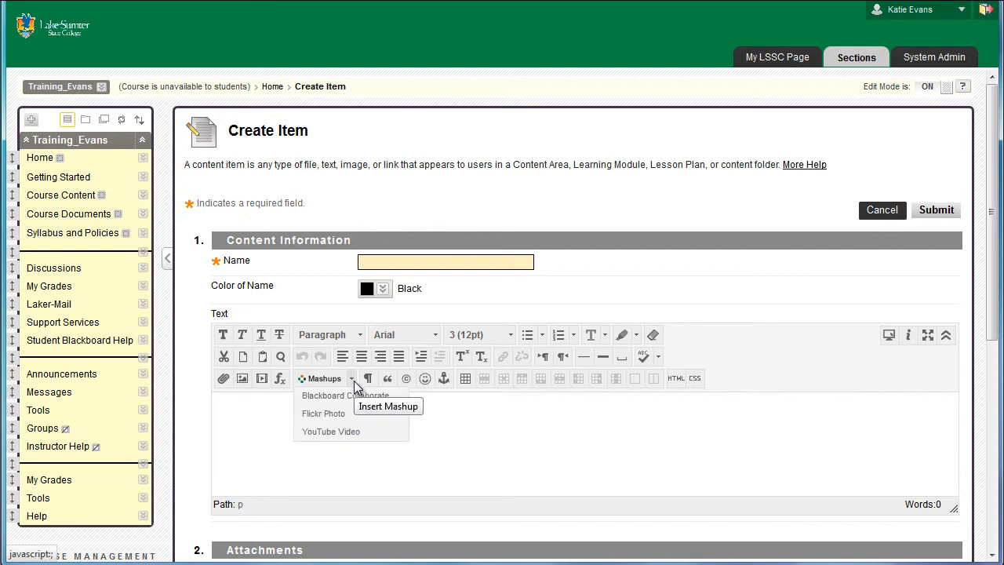
pyautogui.click(244, 433)
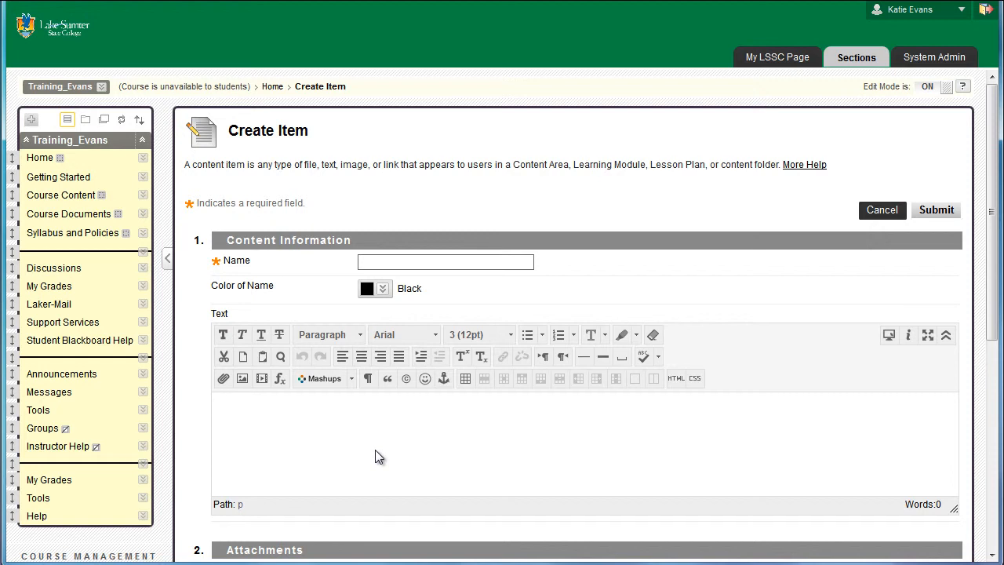
# - Name the new Home page item Welcome
pyautogui.click(469, 262)
pyautogui.write('We')
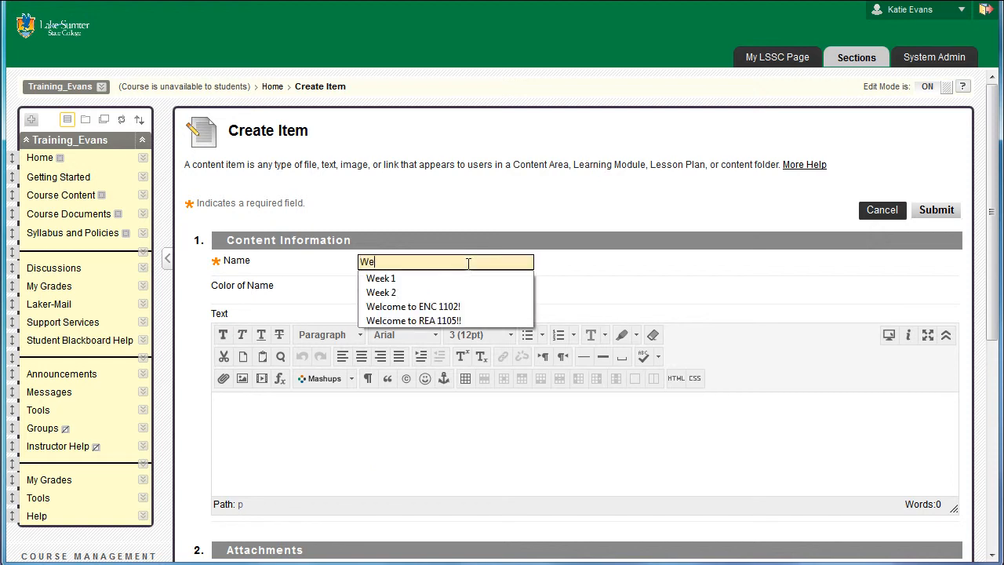
pyautogui.write('lcome')
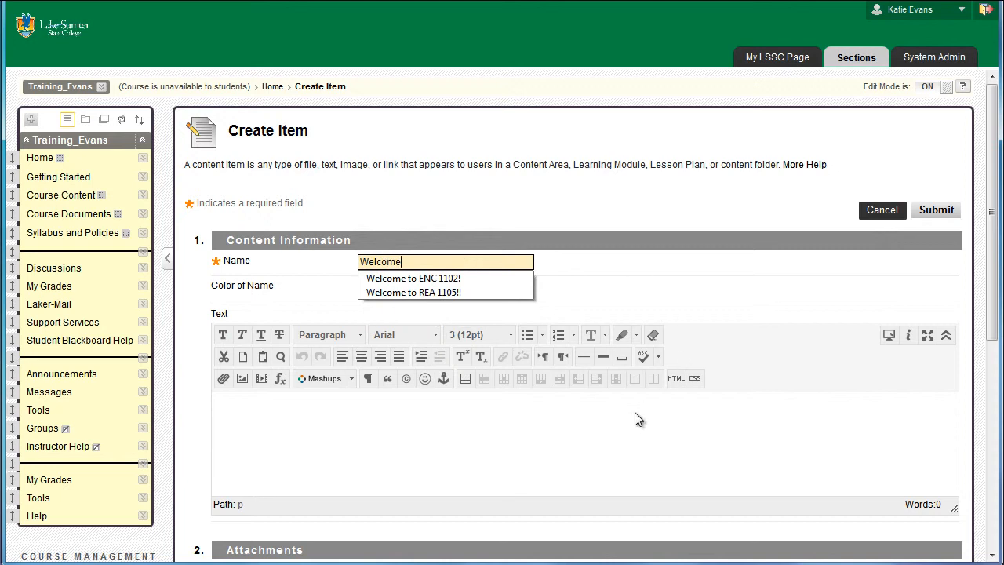
# - Paste the ENC 1102 introduction and instructor contact details as the item's text, put space between the two parts, and submit the item
pyautogui.click(265, 437)
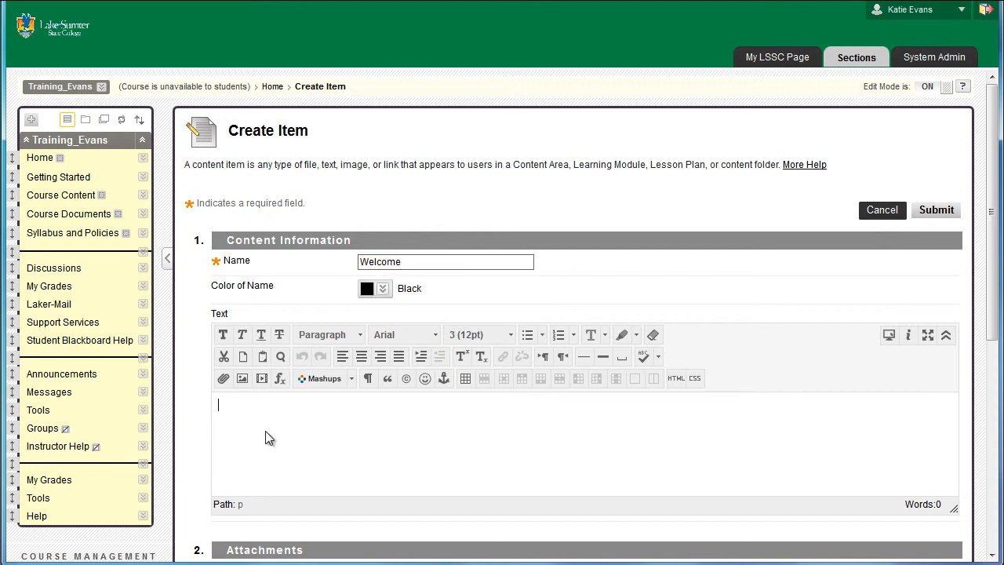
pyautogui.hotkey('ctrl', 'v')
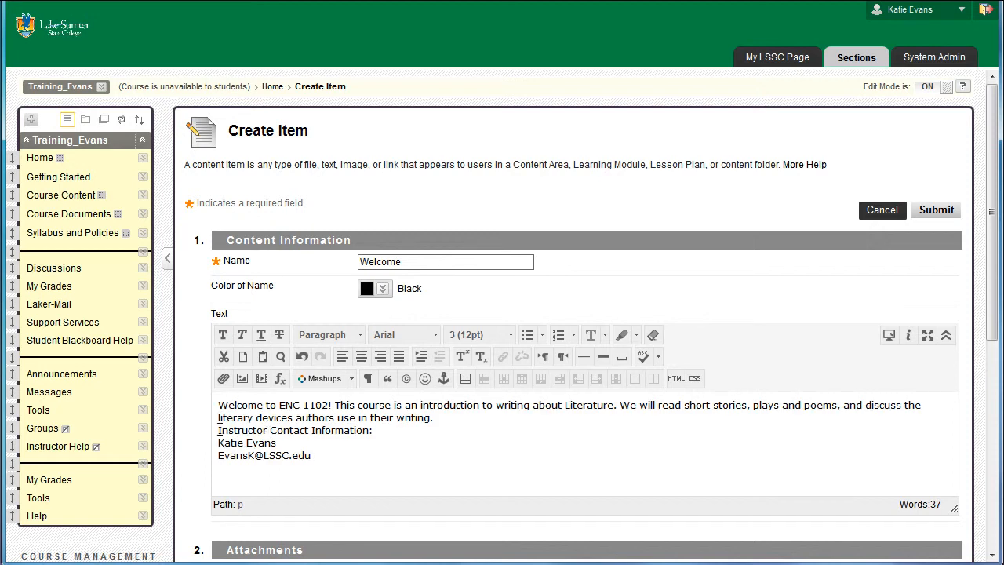
pyautogui.press('Return')
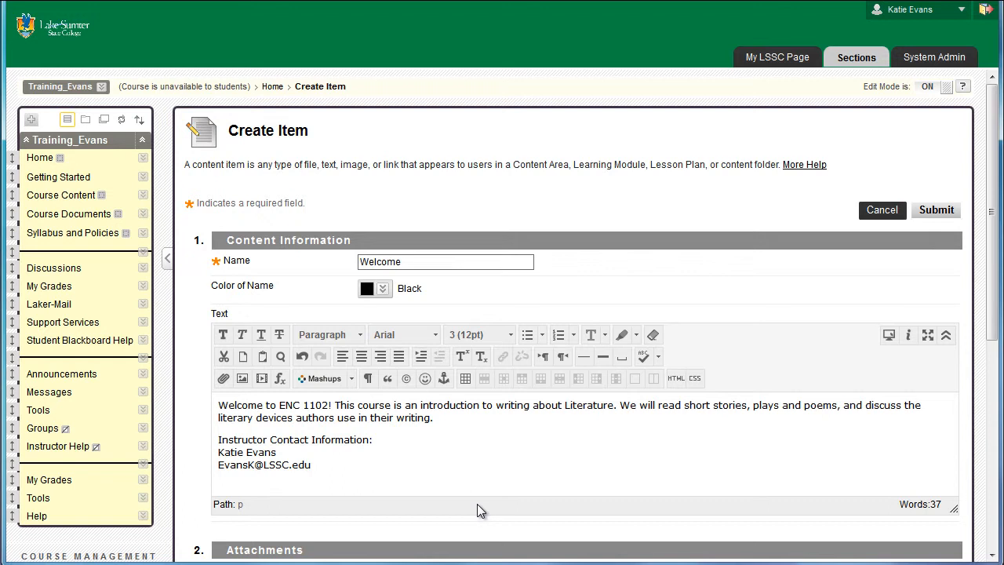
pyautogui.moveTo(991, 288); pyautogui.dragTo(990, 493)
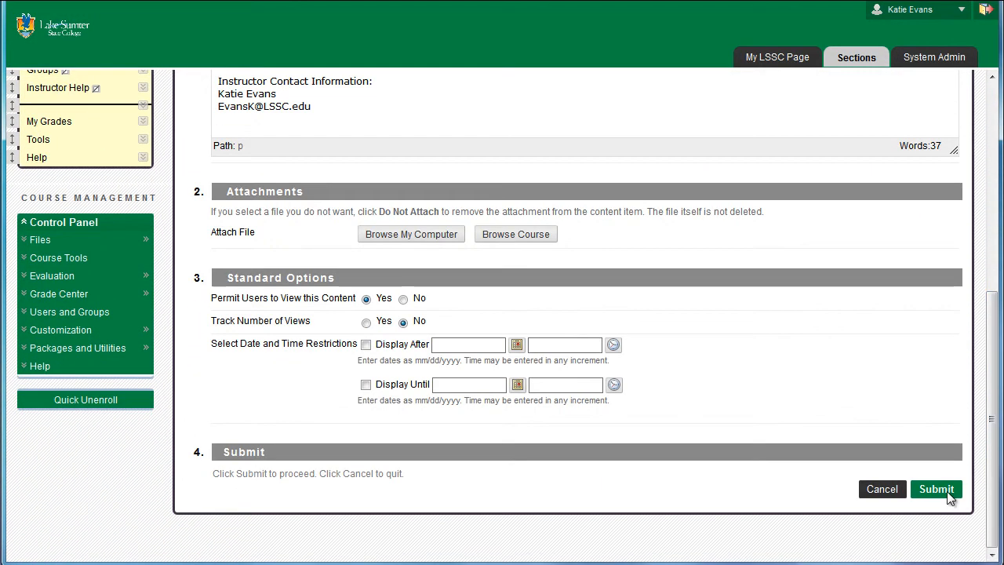
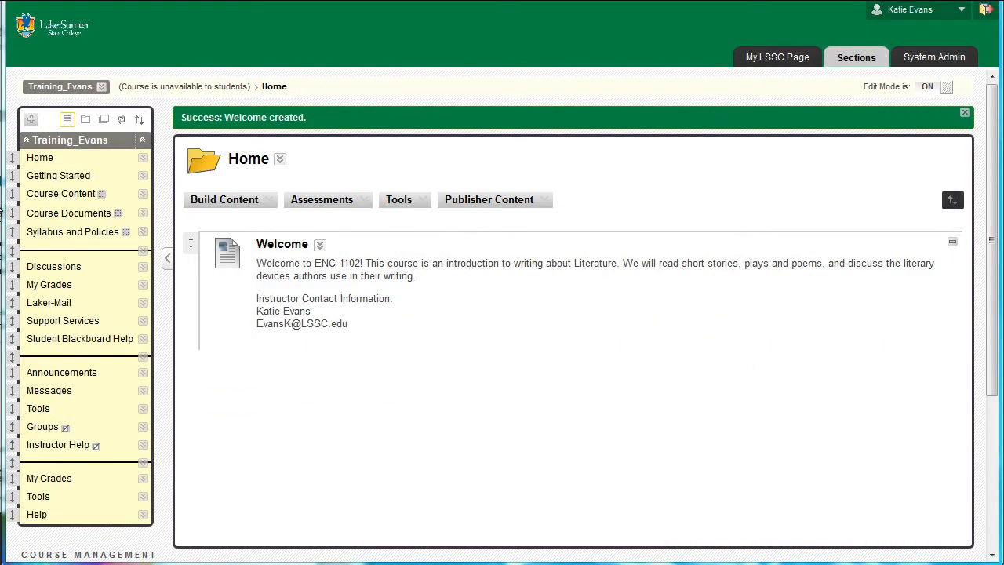
# - Start a new content item in the Course Content area and give it a single period as its name
pyautogui.click(58, 197)
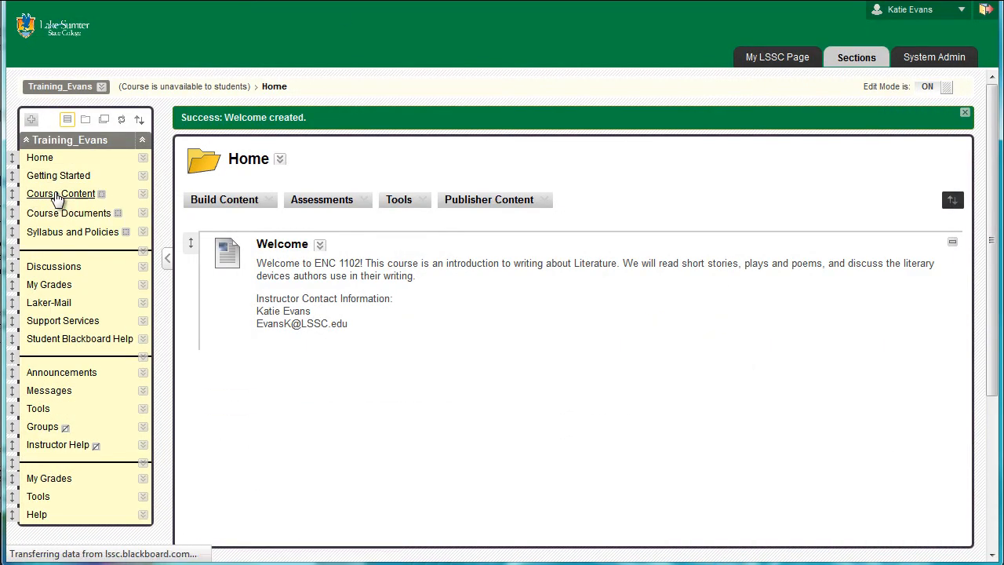
pyautogui.click(212, 171)
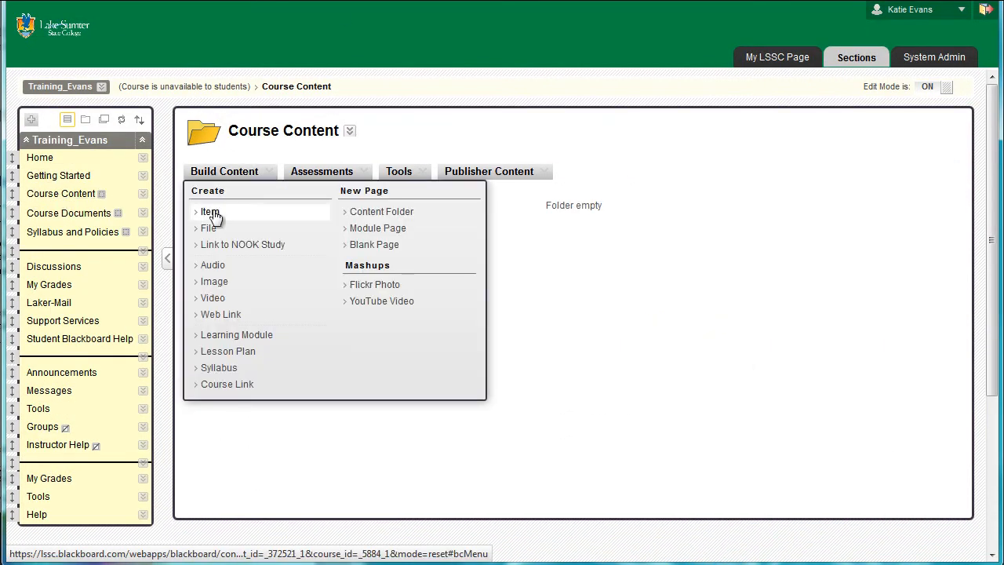
pyautogui.click(217, 219)
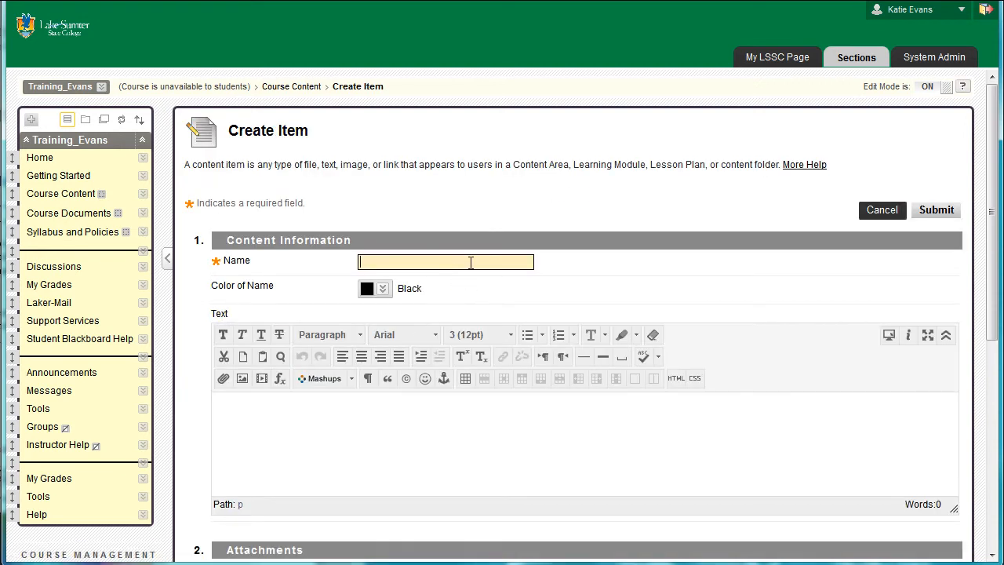
pyautogui.click(470, 262)
pyautogui.click(541, 190)
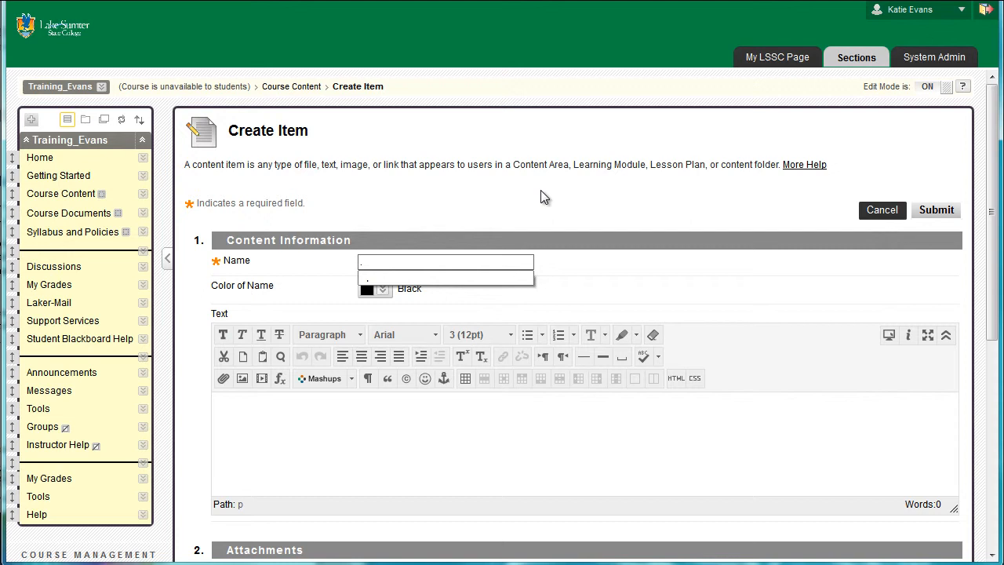
# - Set the color of the item's name to White (#FFFFFF)
pyautogui.click(384, 289)
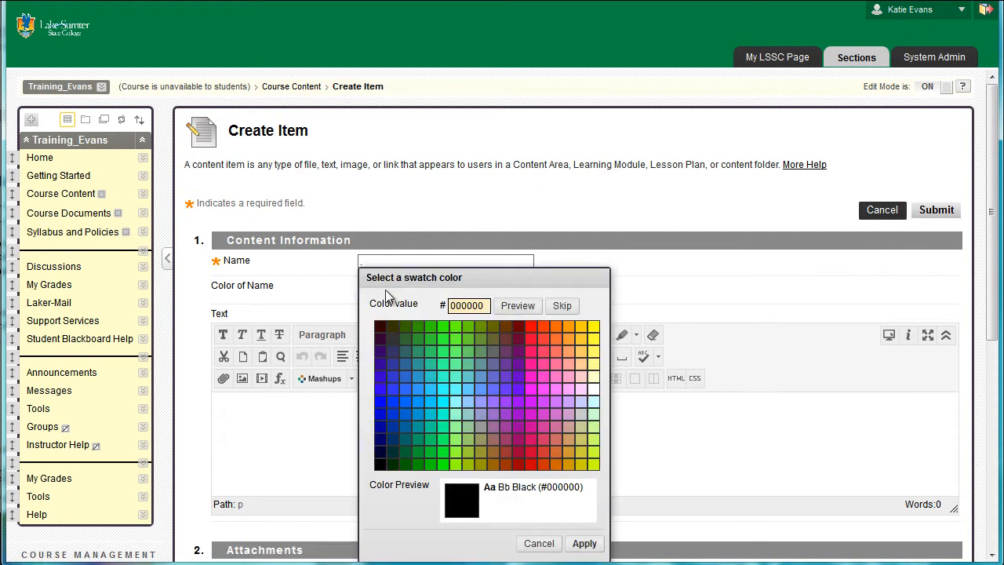
pyautogui.click(594, 392)
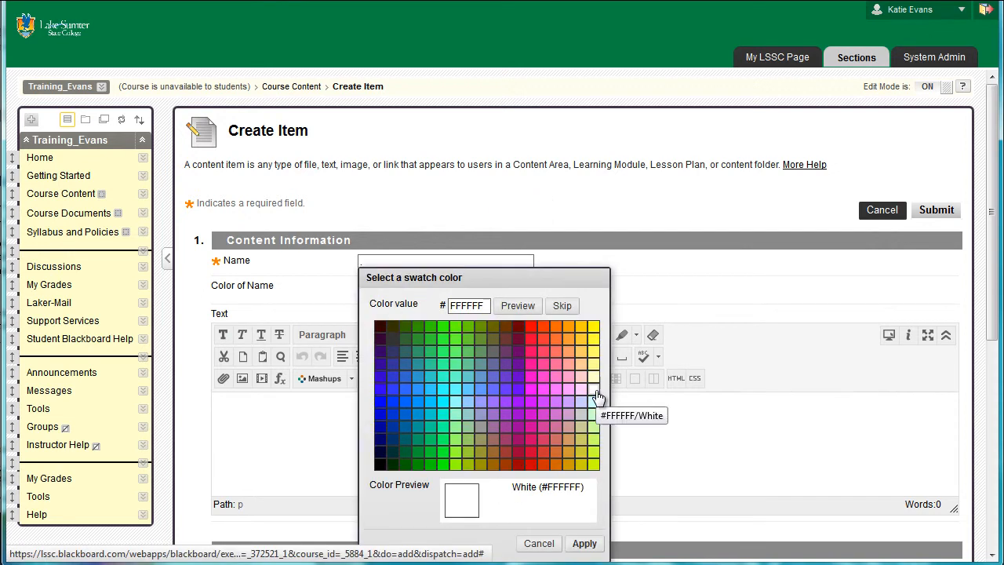
pyautogui.click(594, 546)
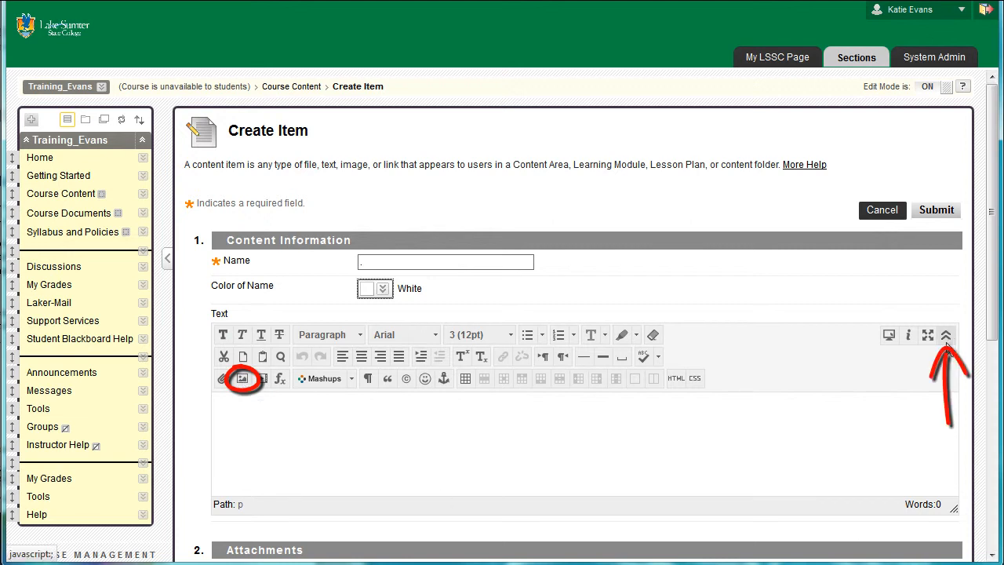
# - Choose the Course Content banner from Dropbox > LSCC > Blackboard > Headings > CJ as the image for the item's text
pyautogui.click(243, 380)
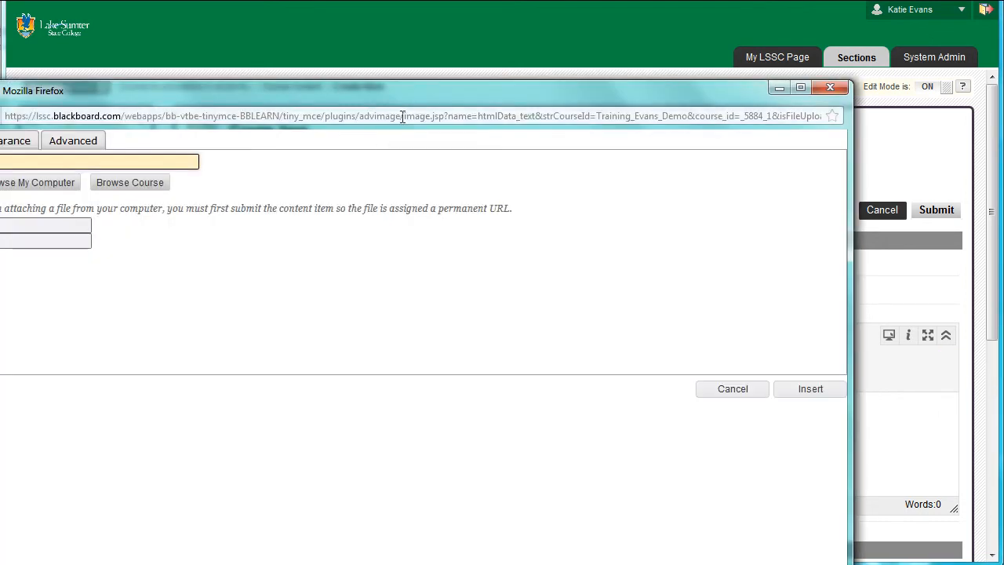
pyautogui.moveTo(420, 92); pyautogui.dragTo(524, 23)
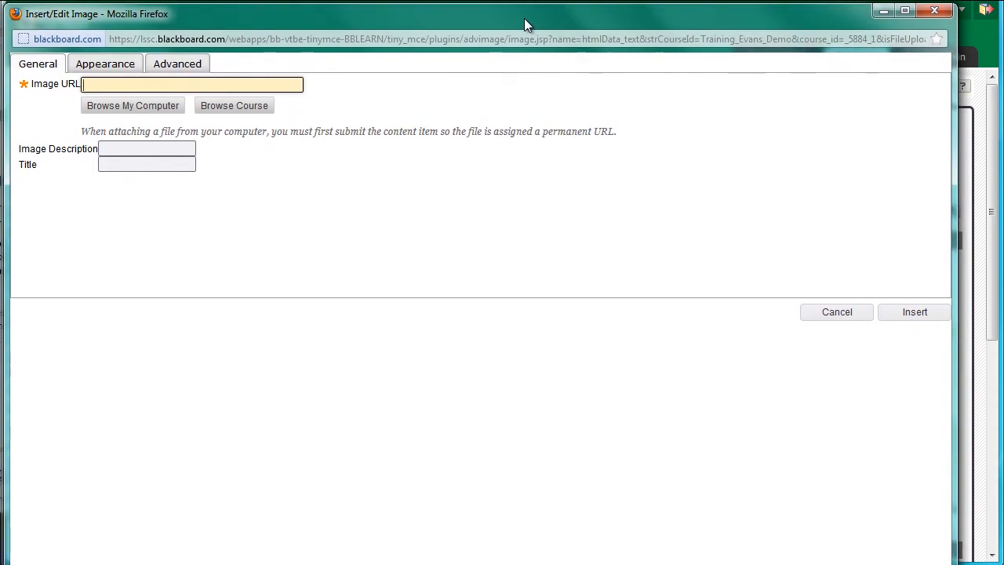
pyautogui.click(158, 108)
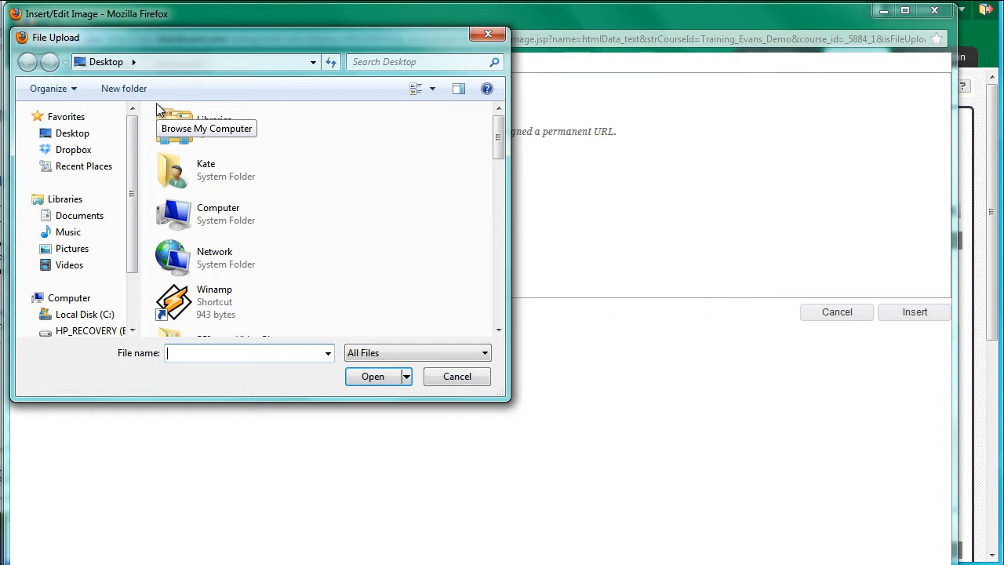
pyautogui.click(73, 149)
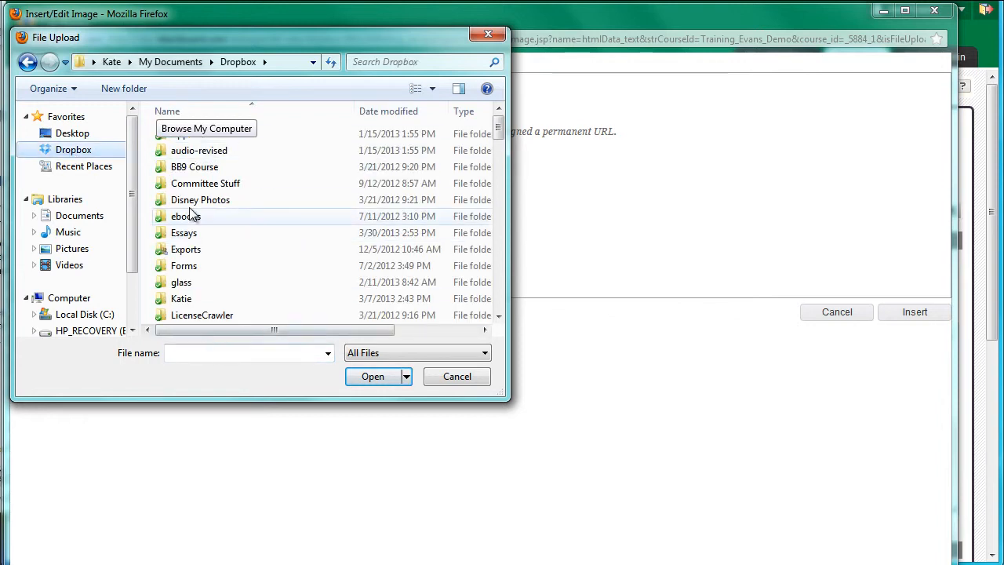
pyautogui.moveTo(497, 128); pyautogui.dragTo(498, 143)
pyautogui.doubleClick(252, 247)
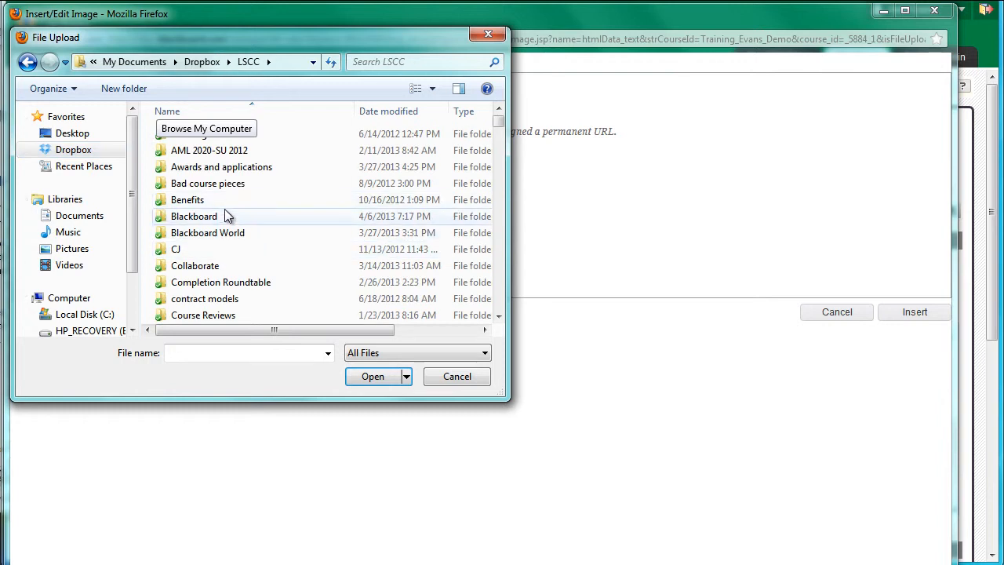
pyautogui.doubleClick(224, 217)
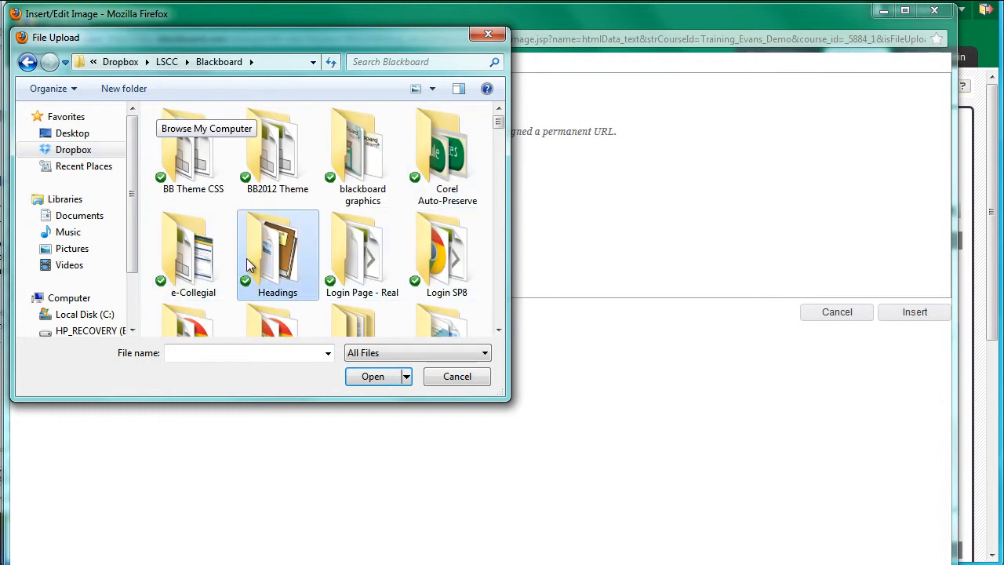
pyautogui.doubleClick(247, 258)
pyautogui.doubleClick(236, 200)
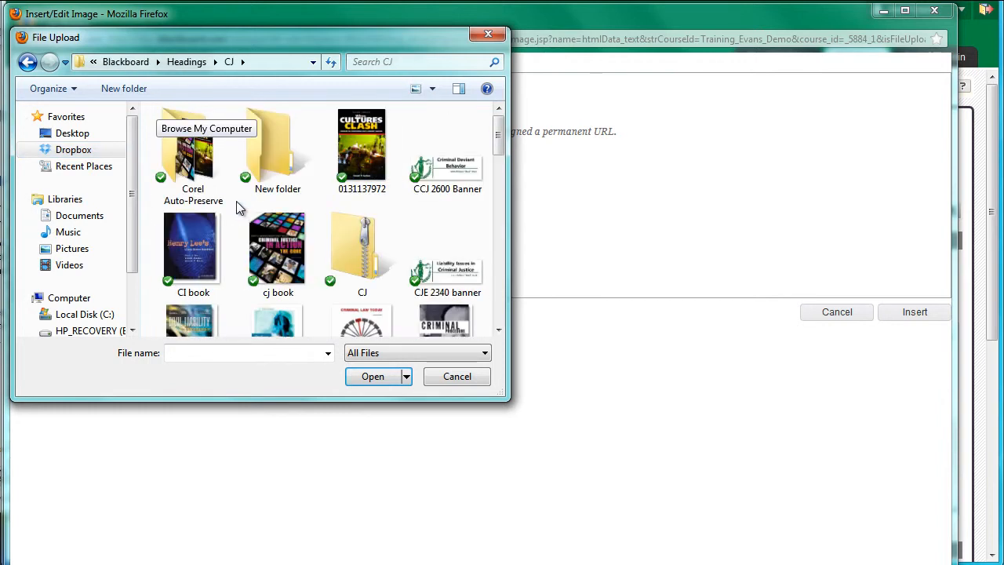
pyautogui.moveTo(499, 134); pyautogui.dragTo(499, 182)
pyautogui.click(281, 236)
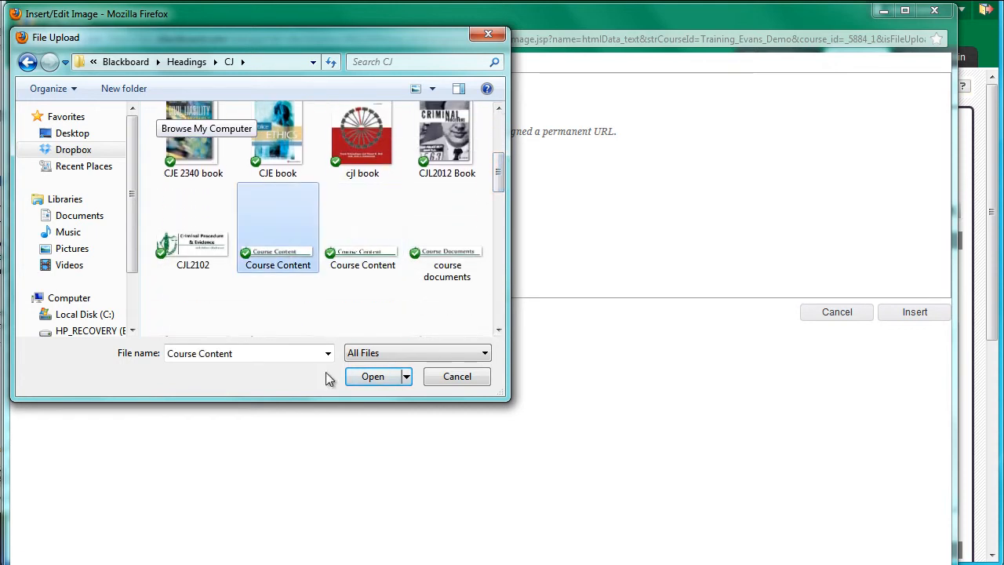
pyautogui.click(373, 378)
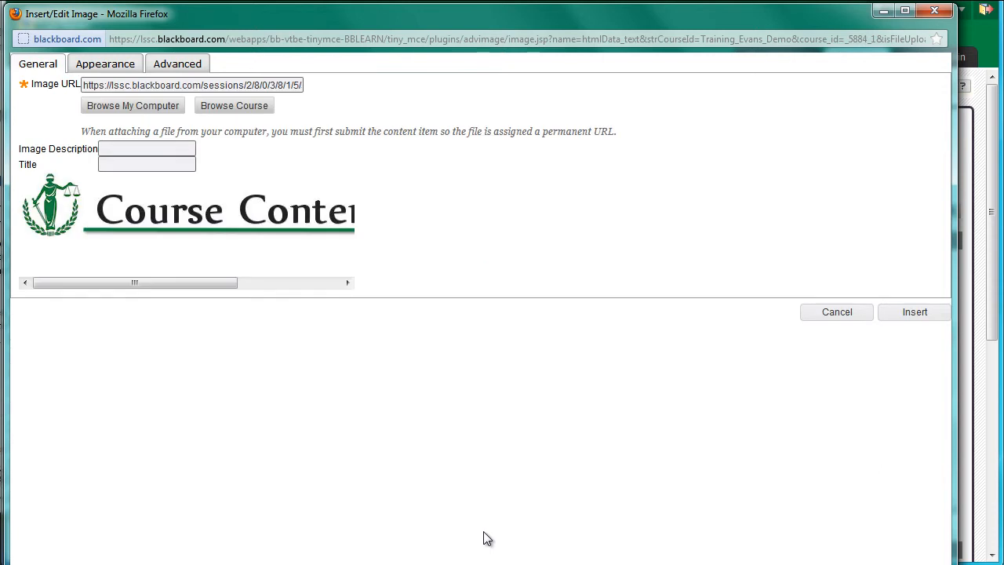
# - Insert the banner with Course Content as both its image description and title, and submit the item
pyautogui.click(159, 146)
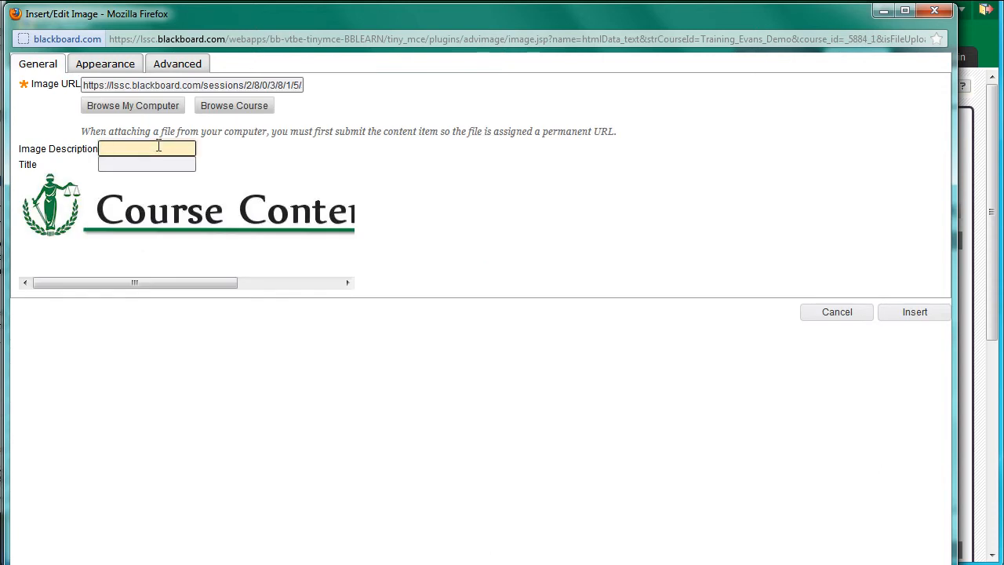
pyautogui.write('Course C')
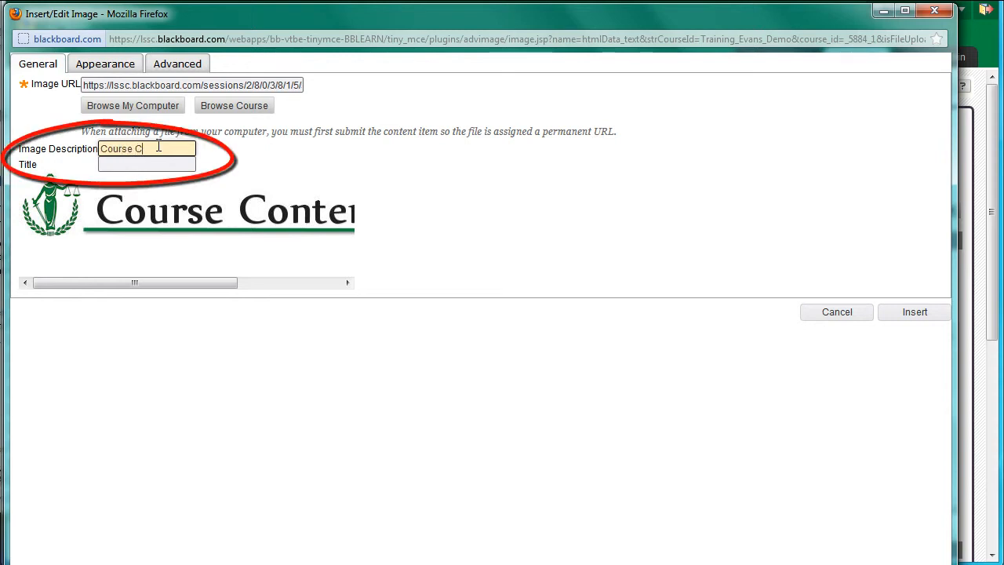
pyautogui.write('ontent')
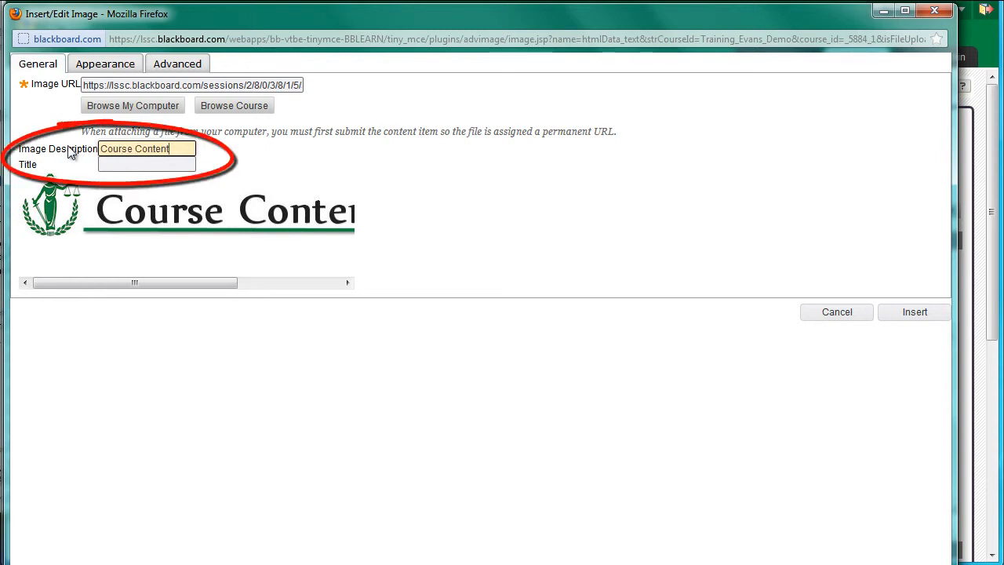
pyautogui.click(172, 163)
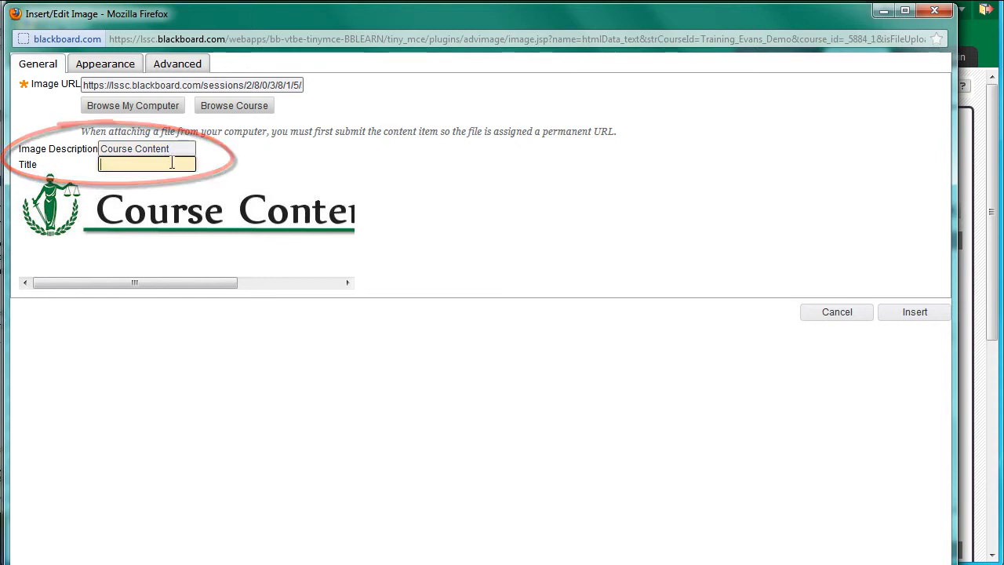
pyautogui.write('Course Content')
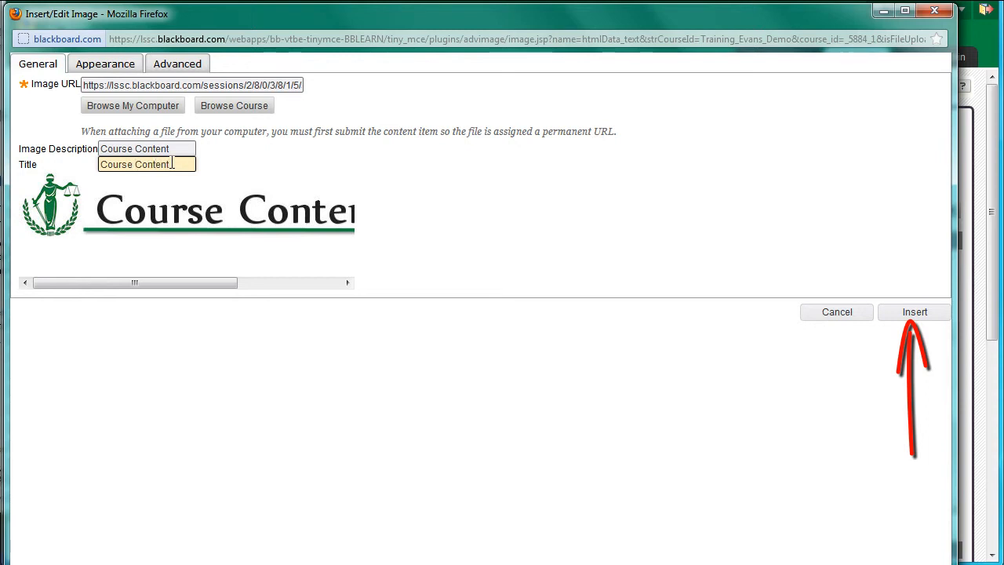
pyautogui.click(924, 314)
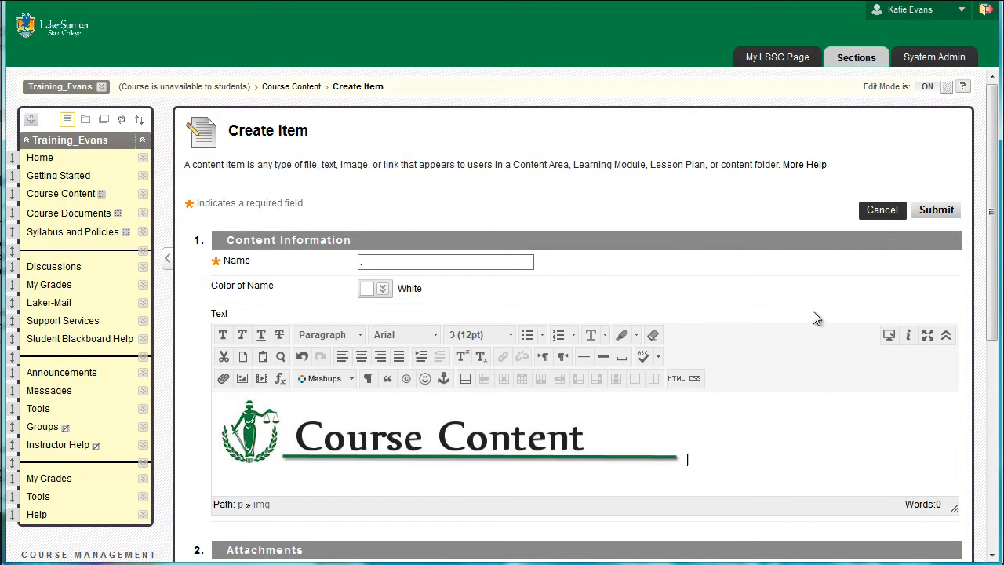
pyautogui.scroll(-2, 1000, 217)
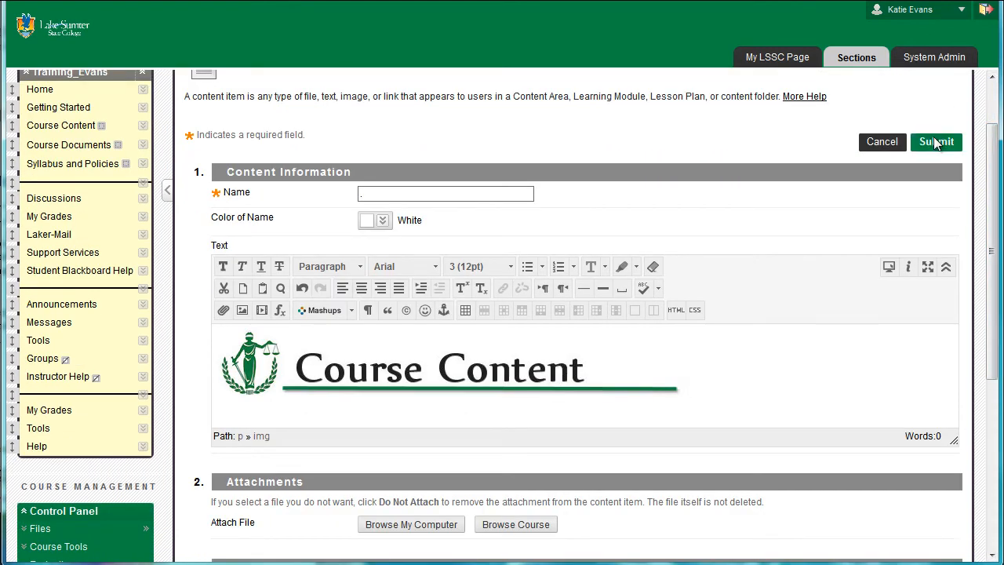
pyautogui.click(936, 142)
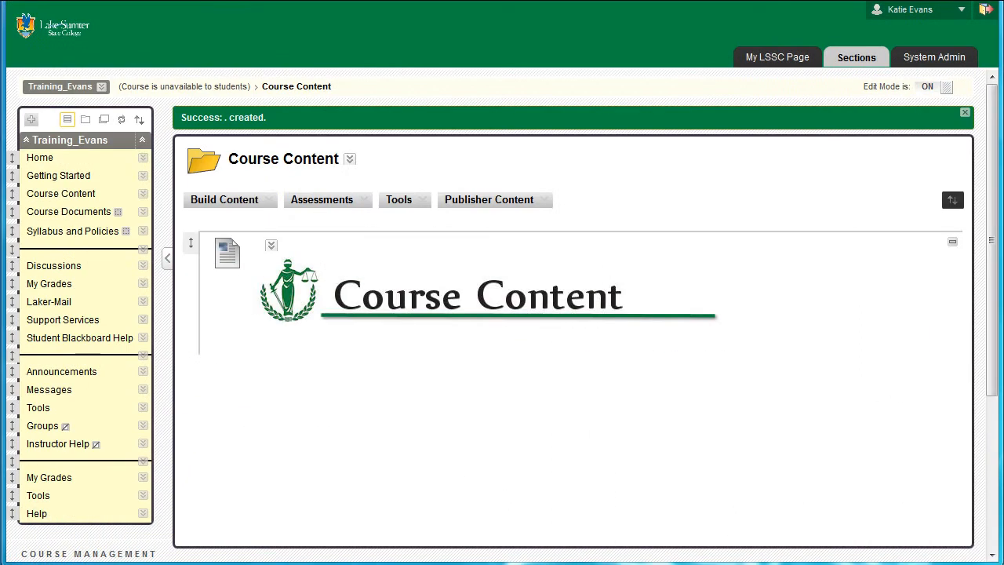
# - Start a new content folder in the Course Content area and name it Week 1
pyautogui.click(69, 196)
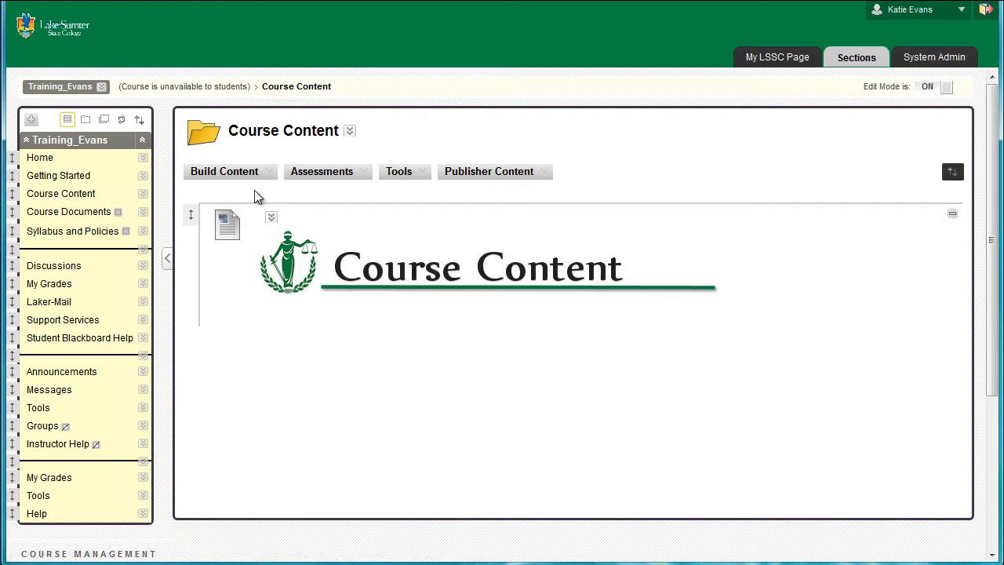
pyautogui.click(254, 172)
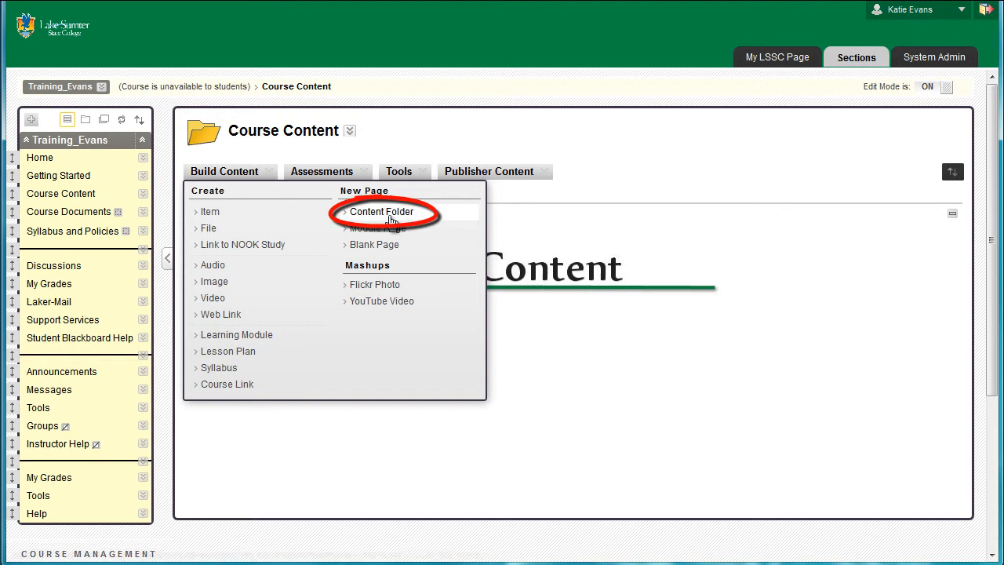
pyautogui.click(389, 213)
pyautogui.click(488, 264)
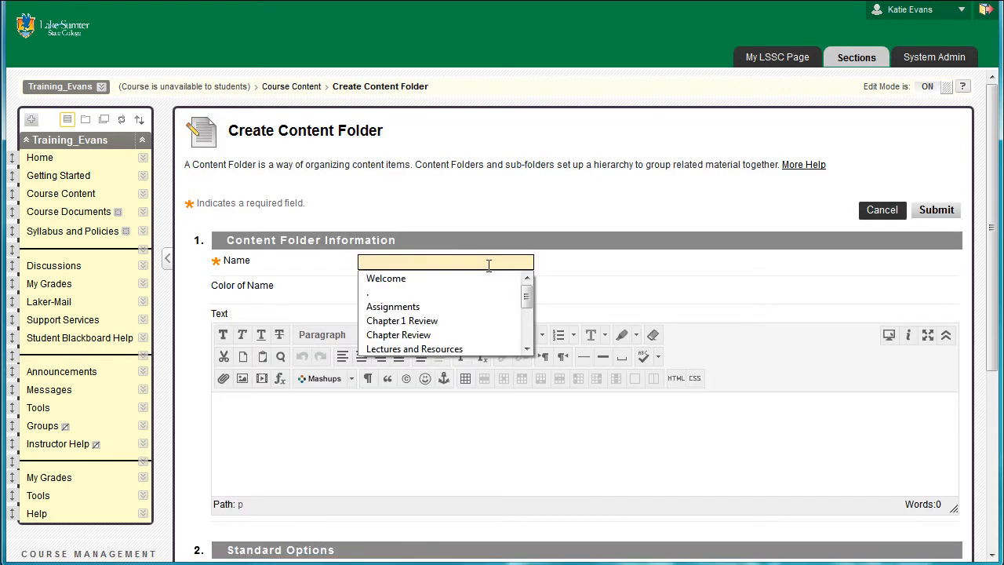
pyautogui.write('Week 1')
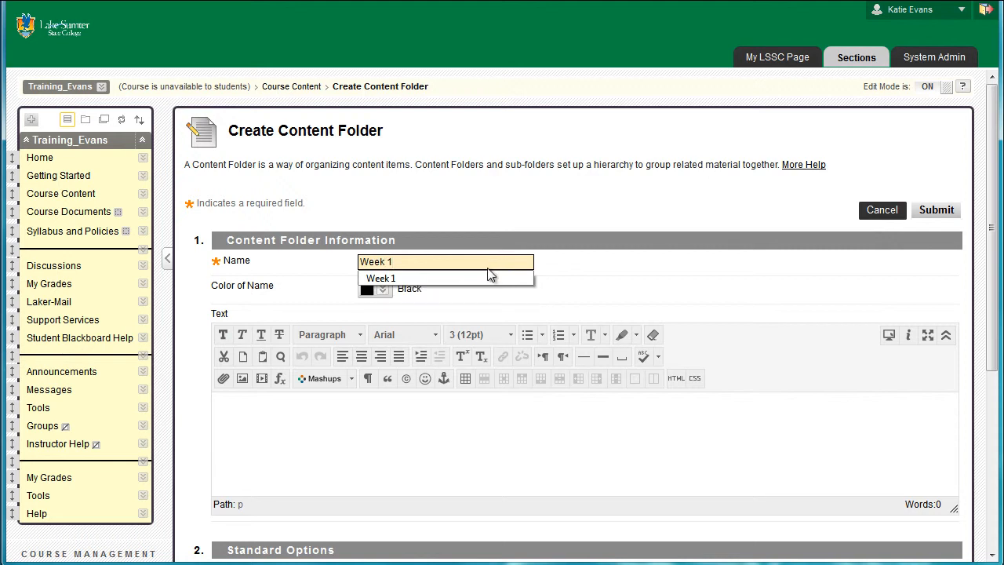
# - Enter "<Begin and End Dates go Here>" as the folder's text and submit the folder
pyautogui.click(465, 448)
pyautogui.write('<')
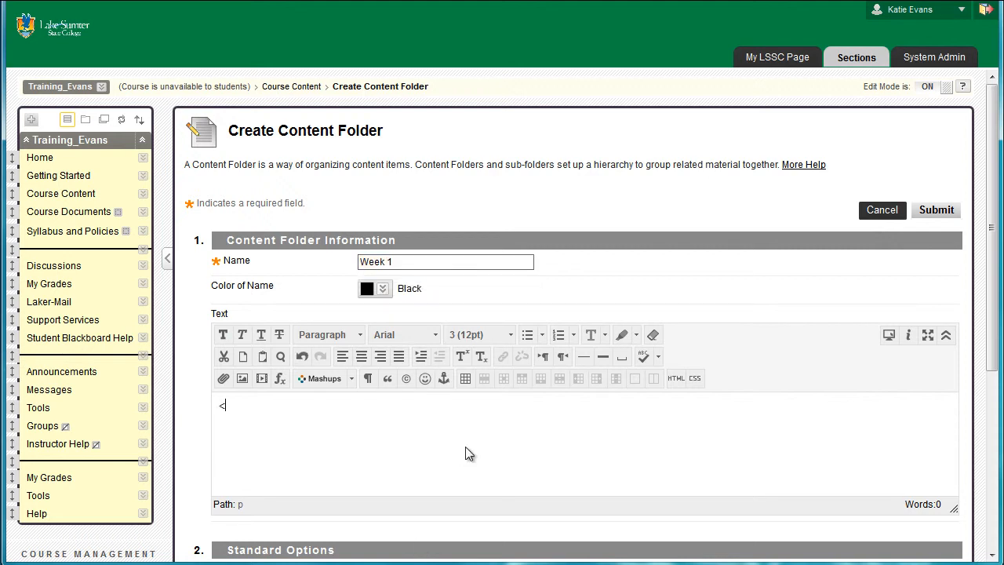
pyautogui.write('Begin and End Dates go ')
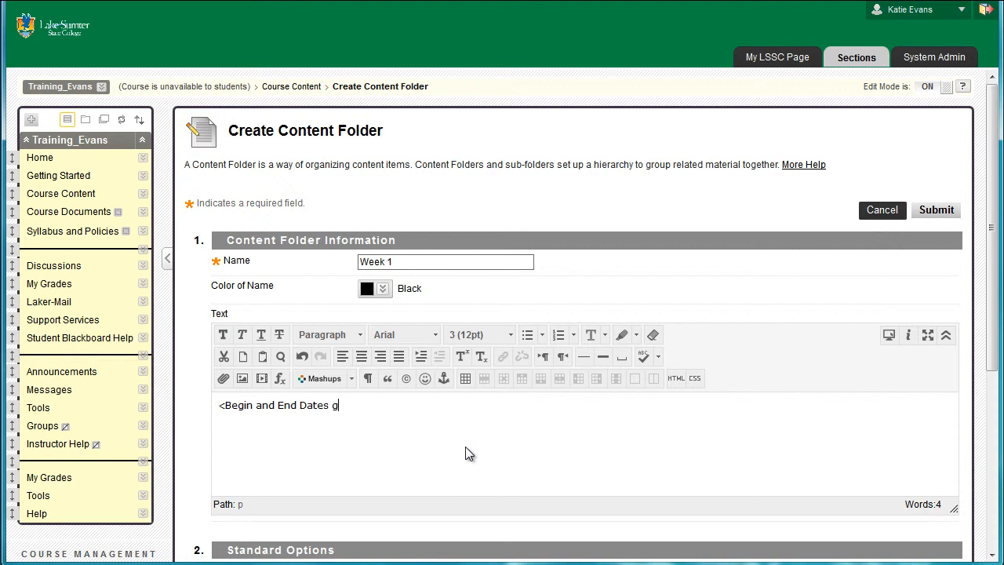
pyautogui.write('Here>')
pyautogui.click(938, 212)
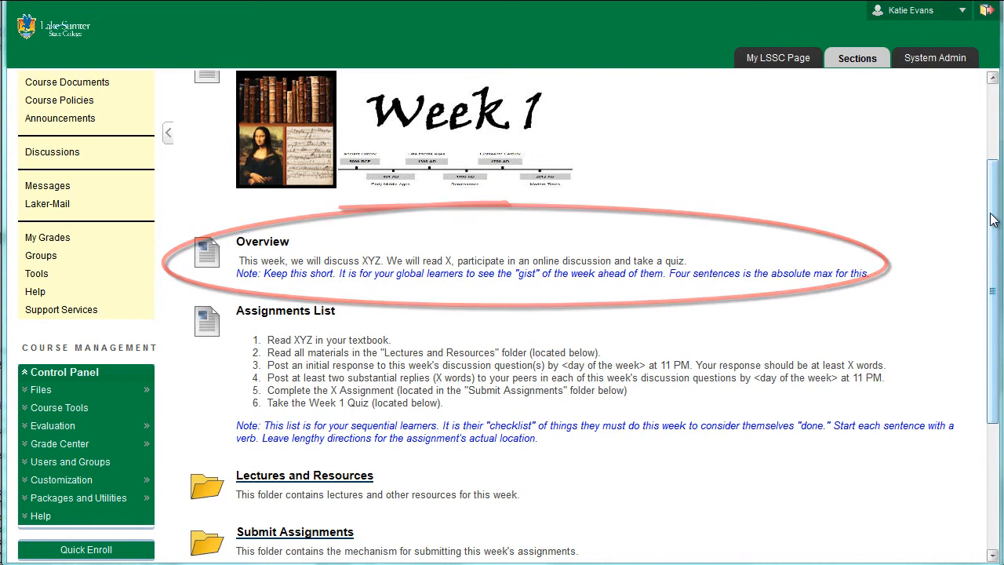
# - Open the Week 1 folder and start a new content item in it named Overview
pyautogui.moveTo(992, 219); pyautogui.dragTo(941, 347)
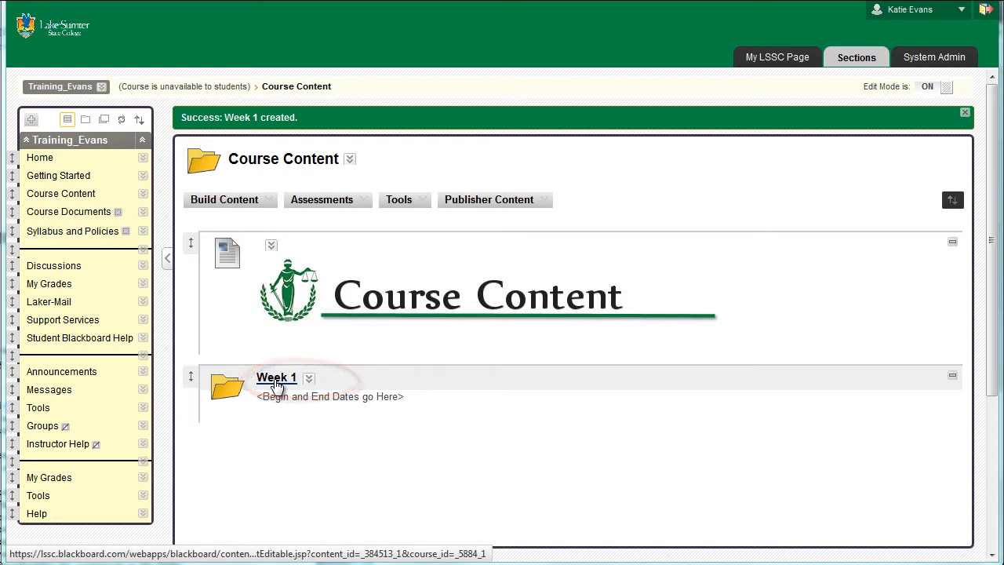
pyautogui.click(276, 380)
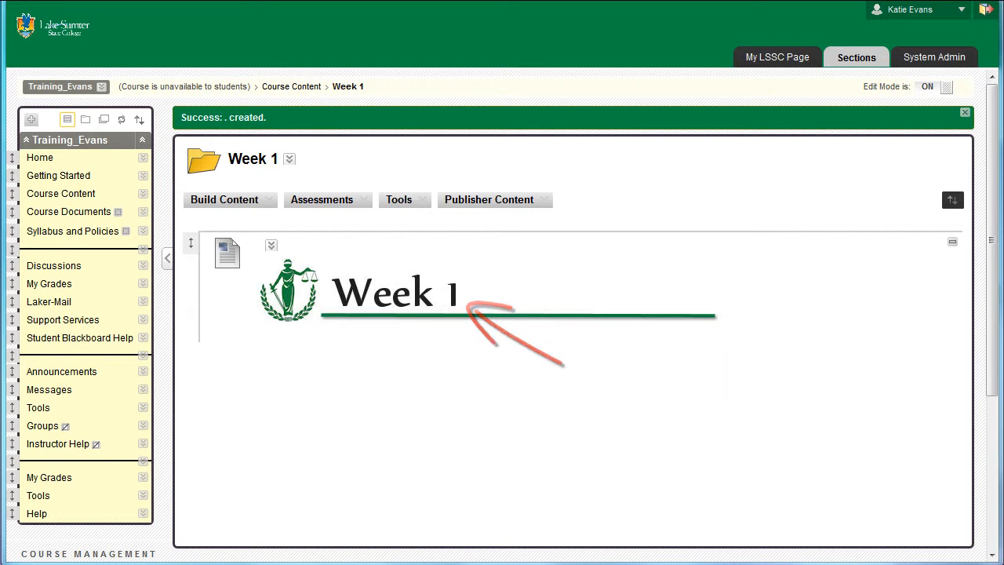
pyautogui.click(249, 206)
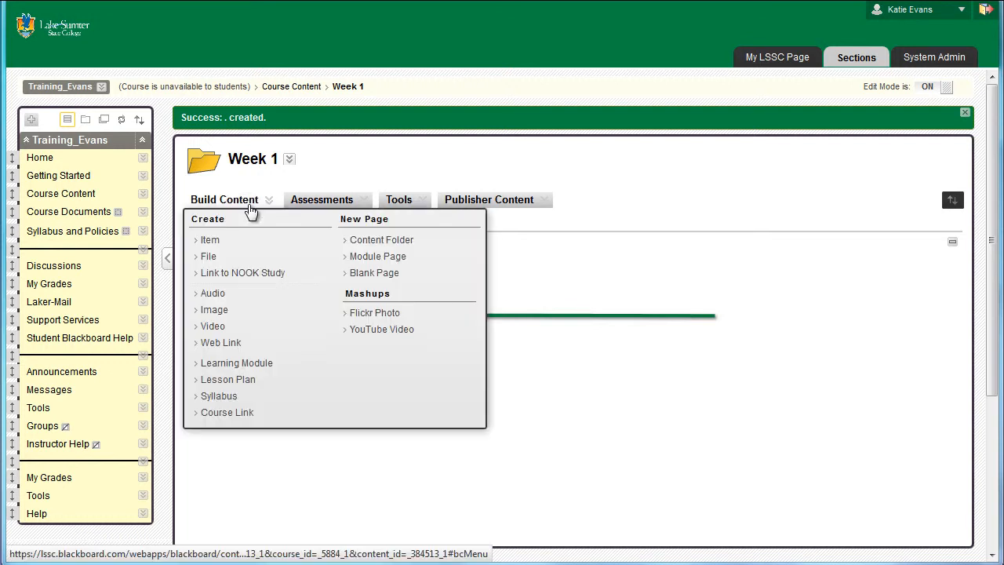
pyautogui.click(234, 244)
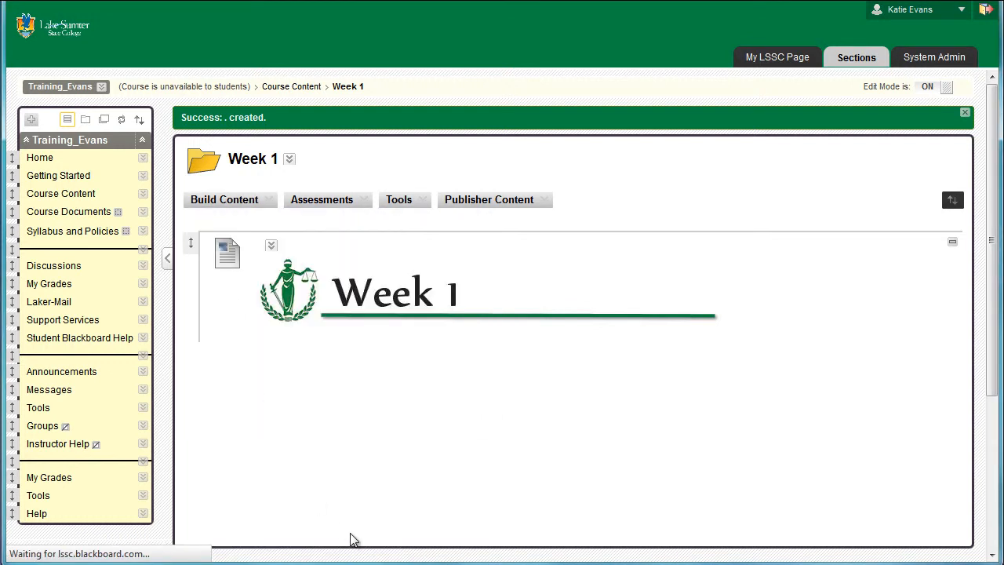
pyautogui.click(431, 264)
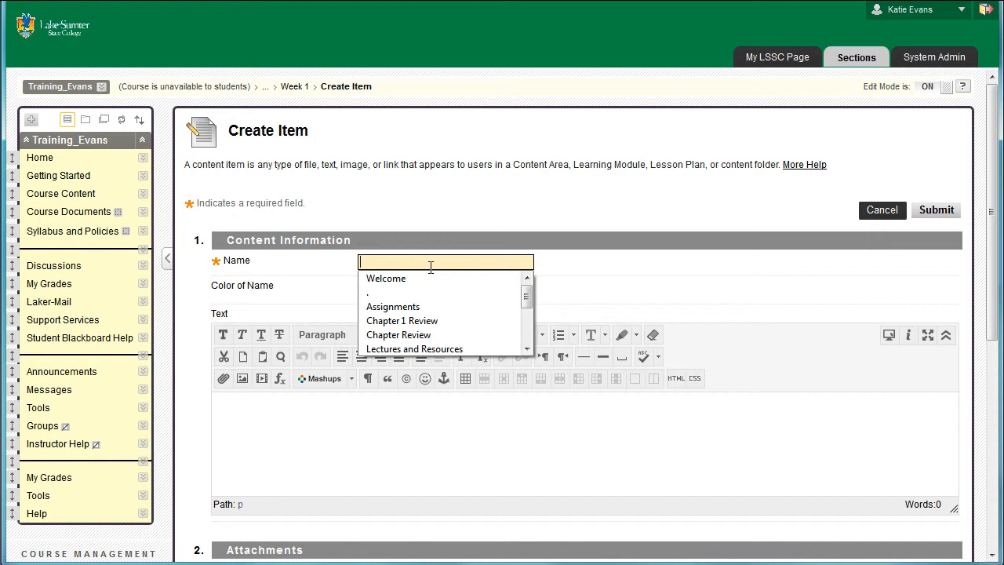
pyautogui.write('Overview')
pyautogui.click(384, 208)
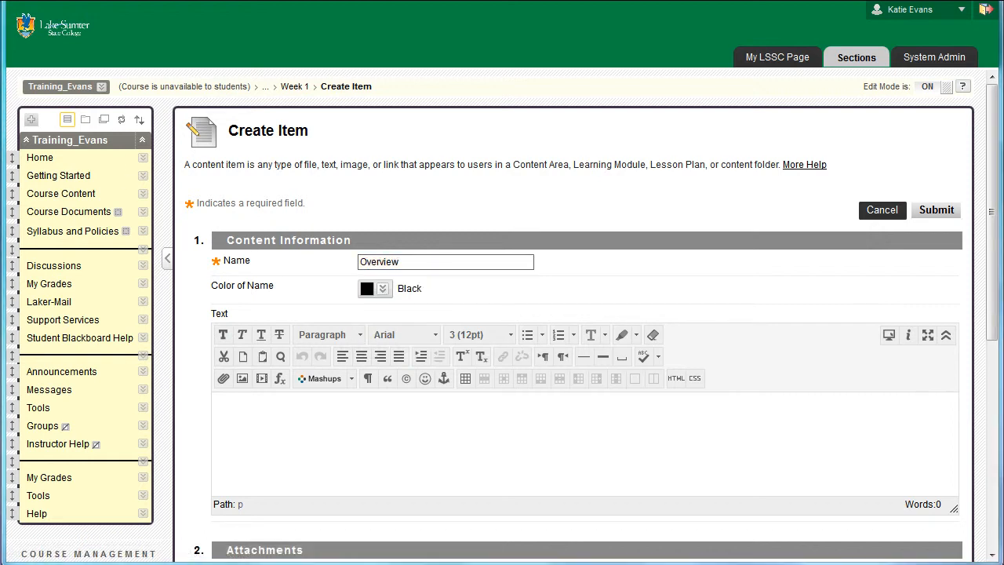
# - Write the overview text about studying XYZ, reading chapter X, the discussion and the Week X assignment, with Objective 1, 2 and 3 as a bulleted list
pyautogui.click(377, 425)
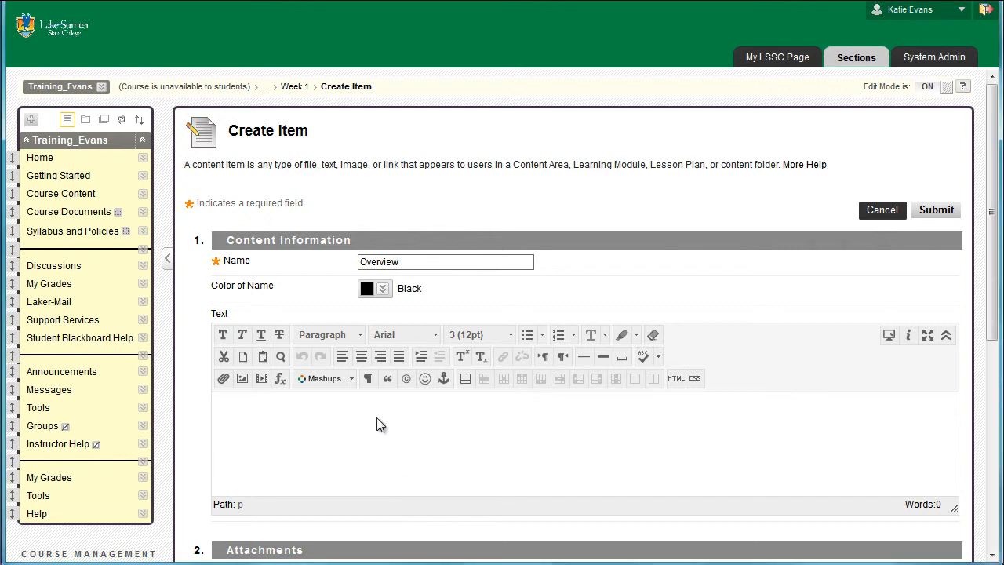
pyautogui.write('This week, we will study XYZ. We will read chapter X of your textbook, participate in an online discussion, and complete the Week X assignment. By the end of this week, you will be able to:  Objective 1 Objective 2 Objective 3')
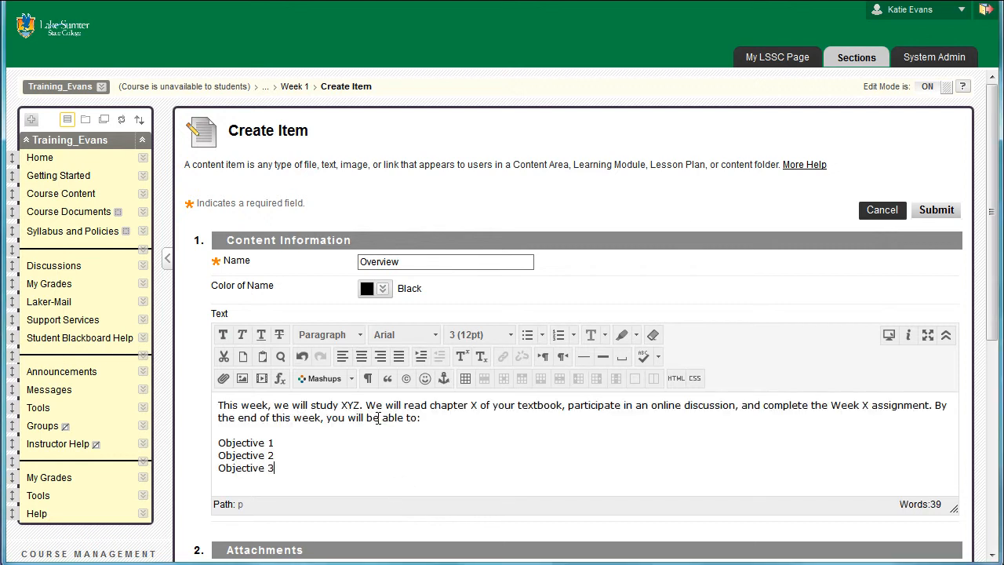
pyautogui.moveTo(289, 466); pyautogui.dragTo(205, 447)
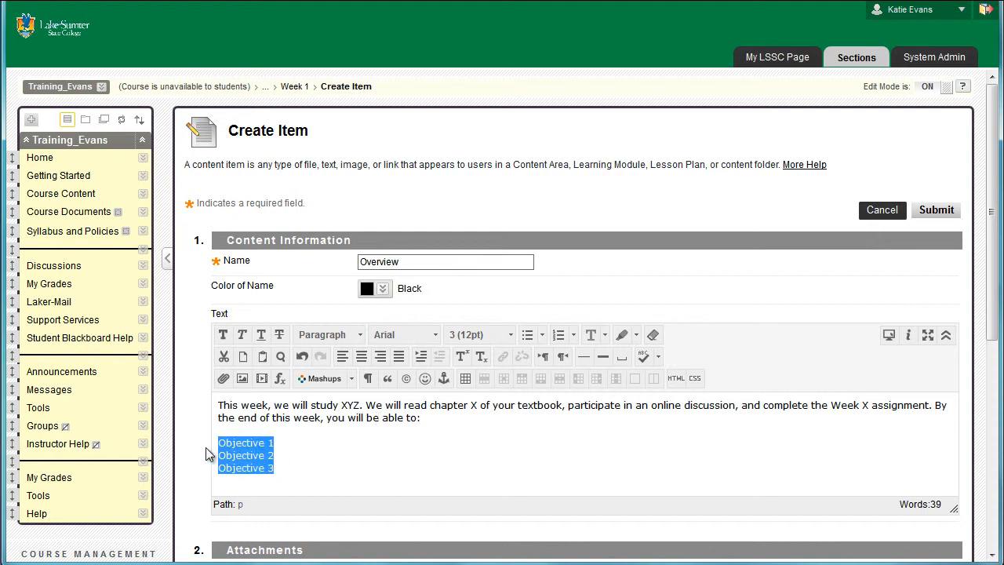
pyautogui.click(528, 335)
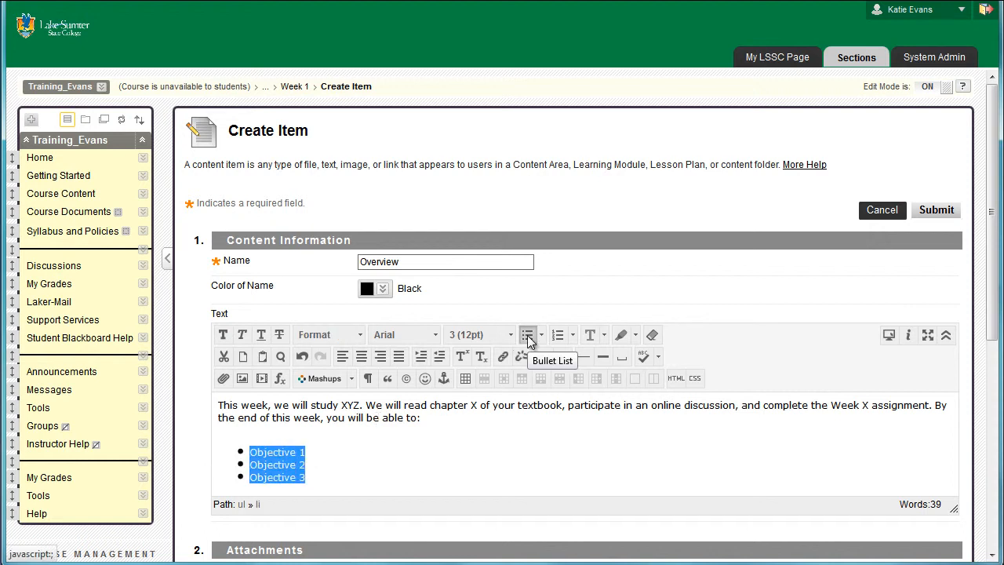
pyautogui.click(557, 478)
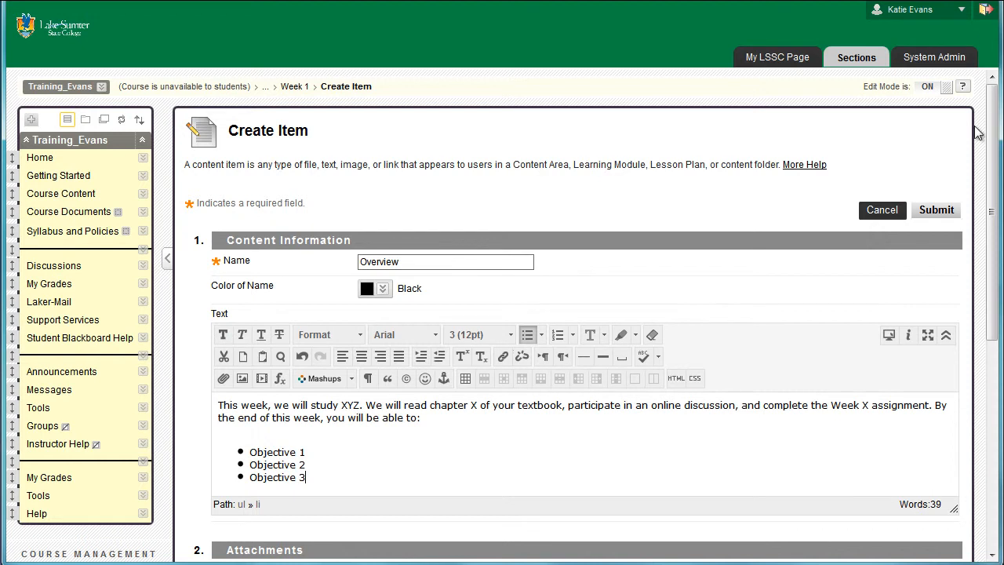
# - Submit the Overview item and start a new content item in Week 1 named Assignments List
pyautogui.click(937, 210)
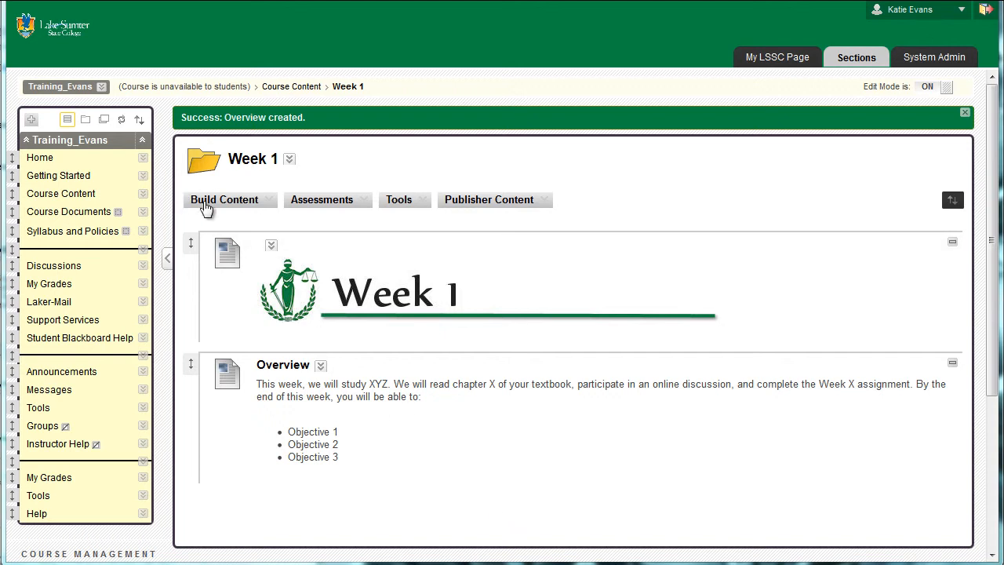
pyautogui.click(192, 200)
pyautogui.click(209, 239)
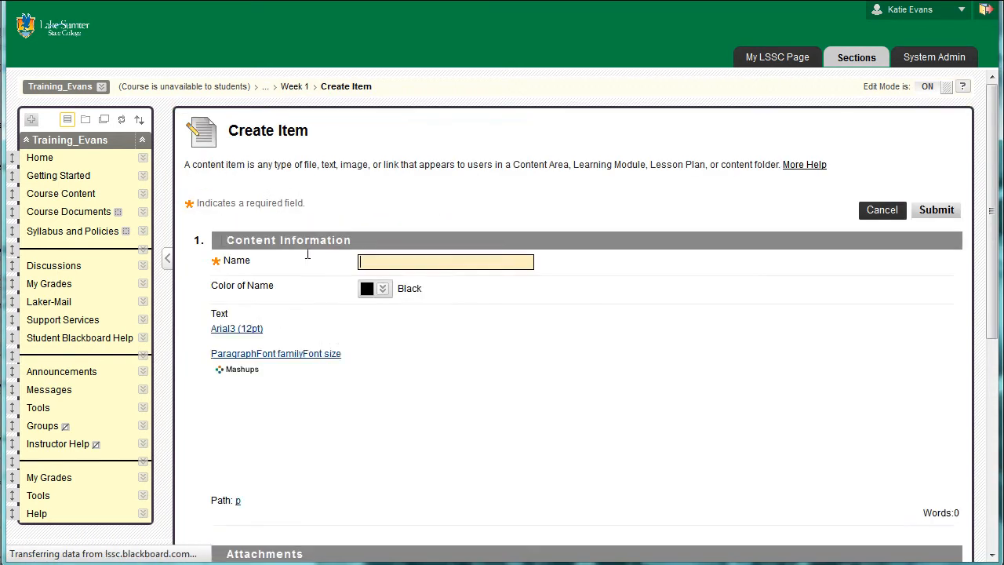
pyautogui.click(436, 263)
pyautogui.write('Assignme')
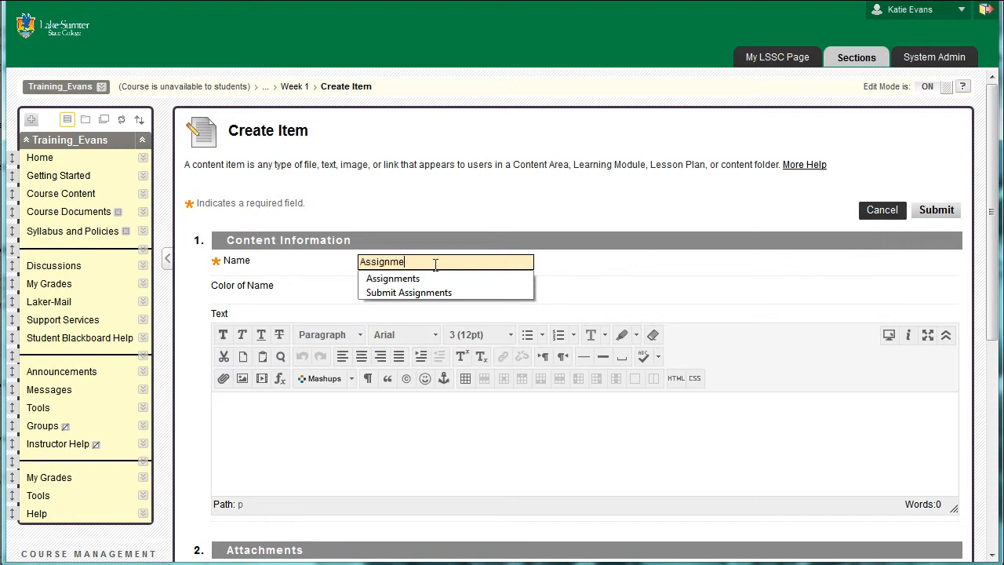
pyautogui.write('nts List')
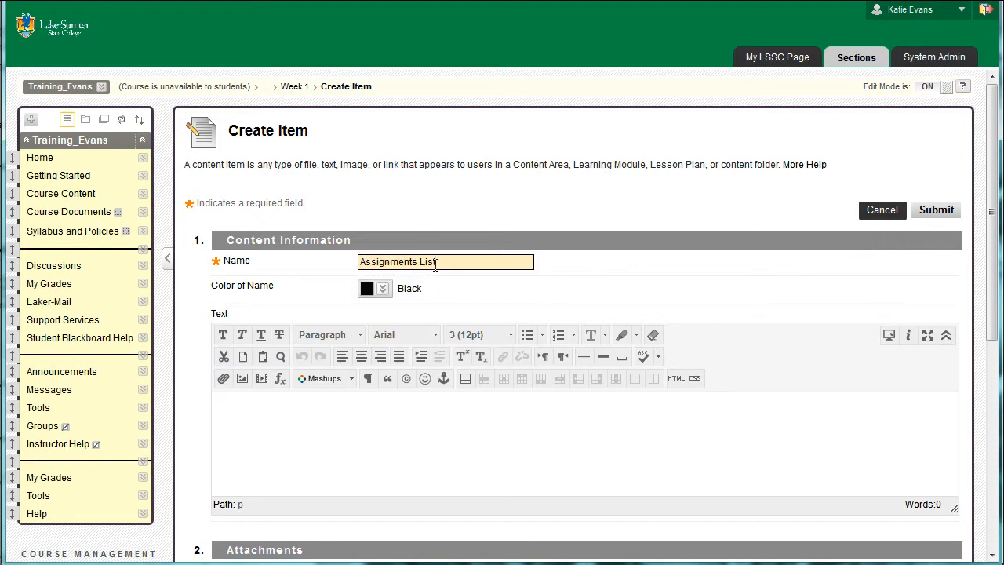
pyautogui.click(619, 296)
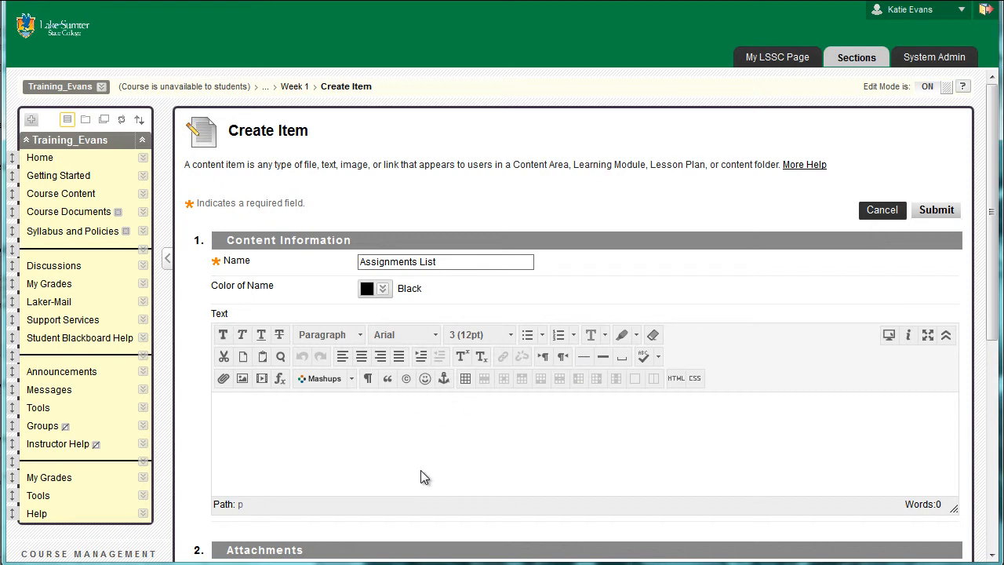
# - Enter the week's six tasks as a numbered list, from "Read Chapter X." through discussion posts and the Week X Assignment to "Take the Week X quiz."
pyautogui.write('Read Chapter X. Read/view all materials in the Lectures and Resources folder (located below). Post your initial response to this week\'s discussion question by Monday at 11 PM (see the "Discussions" folder below). Reply to at least two peers in this weeks discussion by Friday at 11 PM. Submit the Week X Assignment (see the "Submit Assignments" folder below). Take the Week X quiz.')
pyautogui.moveTo(326, 473); pyautogui.dragTo(207, 409)
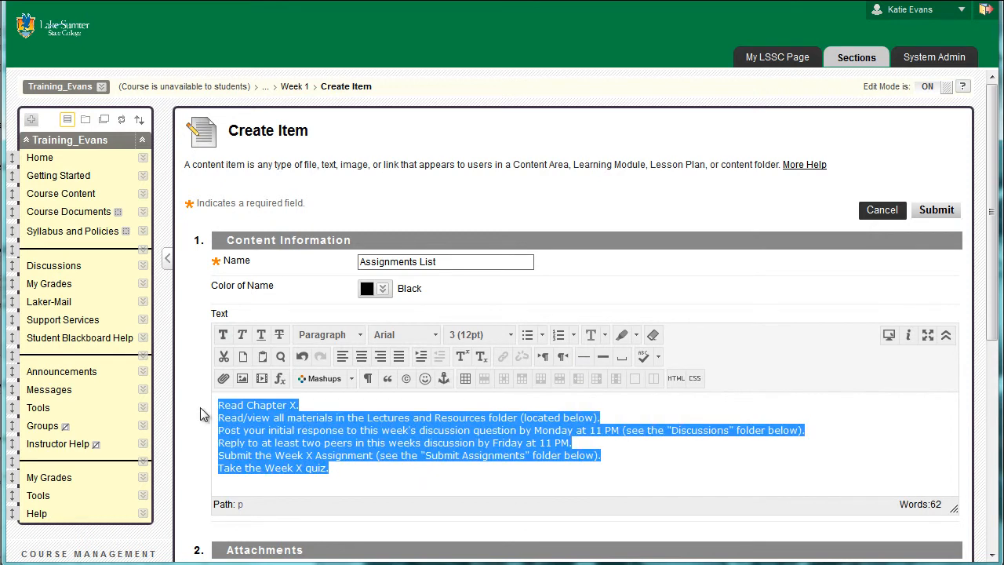
pyautogui.click(558, 334)
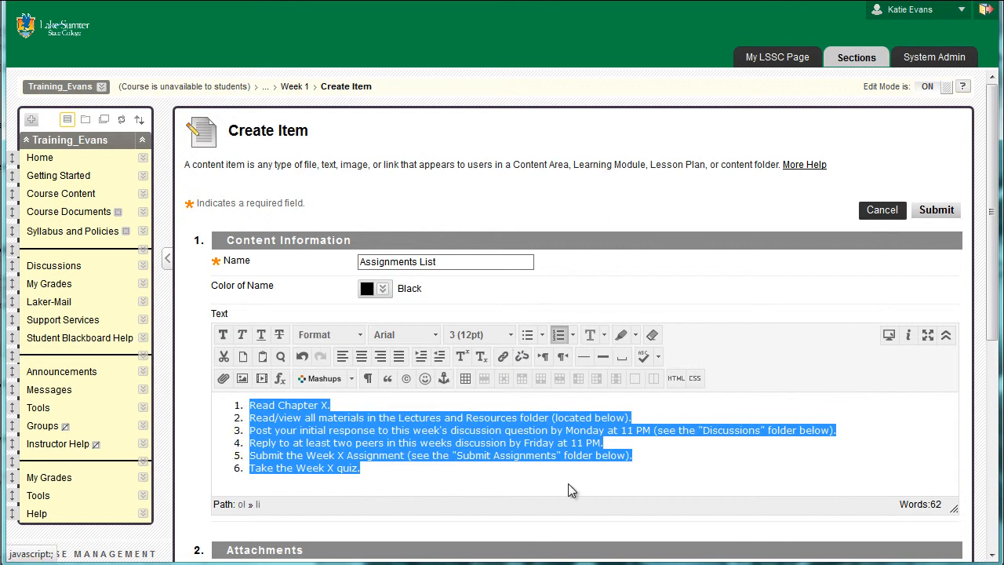
pyautogui.click(581, 482)
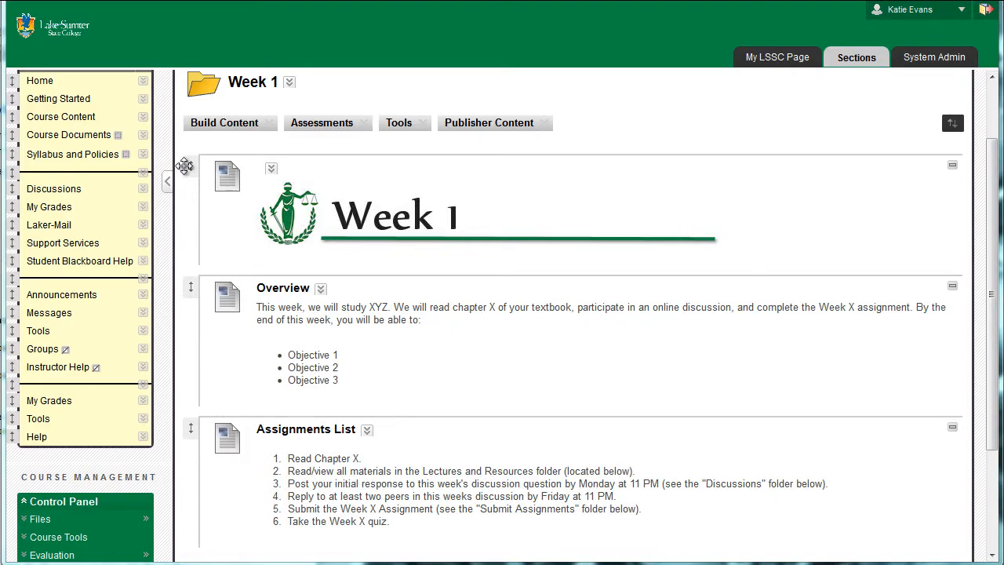
# - Create a content folder in Week 1 named Lectures and Resources with the text "This folder contains the lecture material for this week."
pyautogui.click(225, 124)
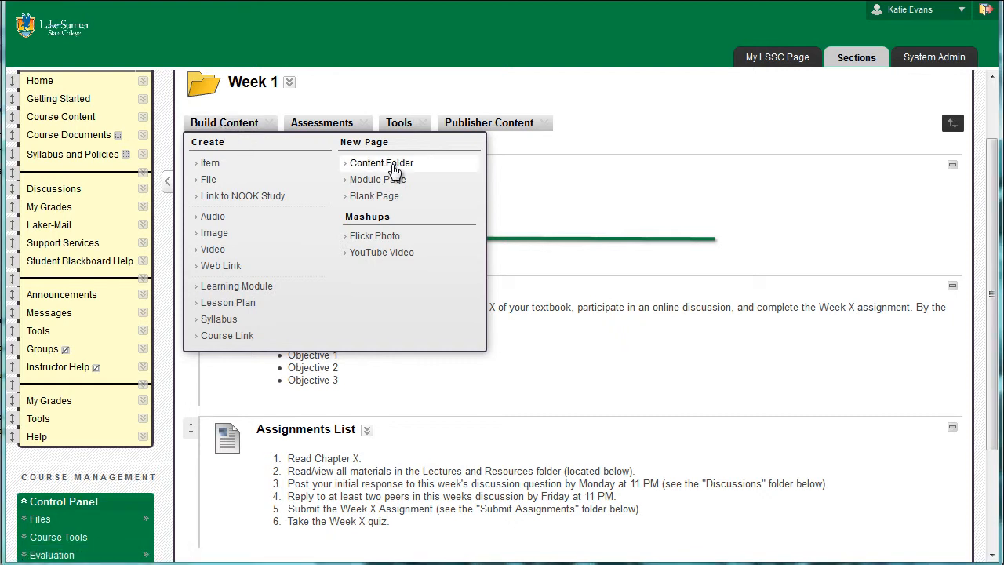
pyautogui.click(394, 164)
pyautogui.click(411, 261)
pyautogui.write('Lectrures and Resources')
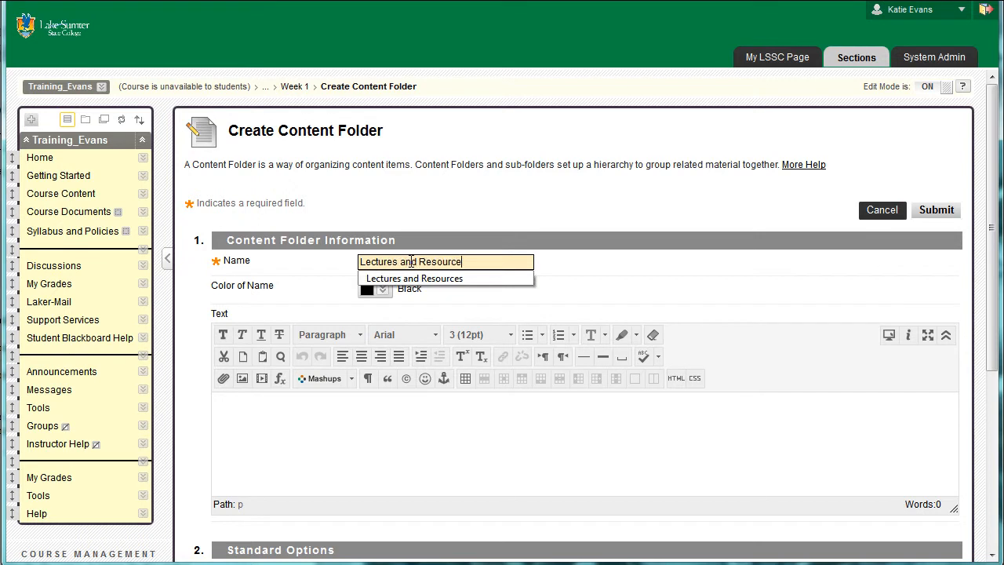
pyautogui.press('Down')
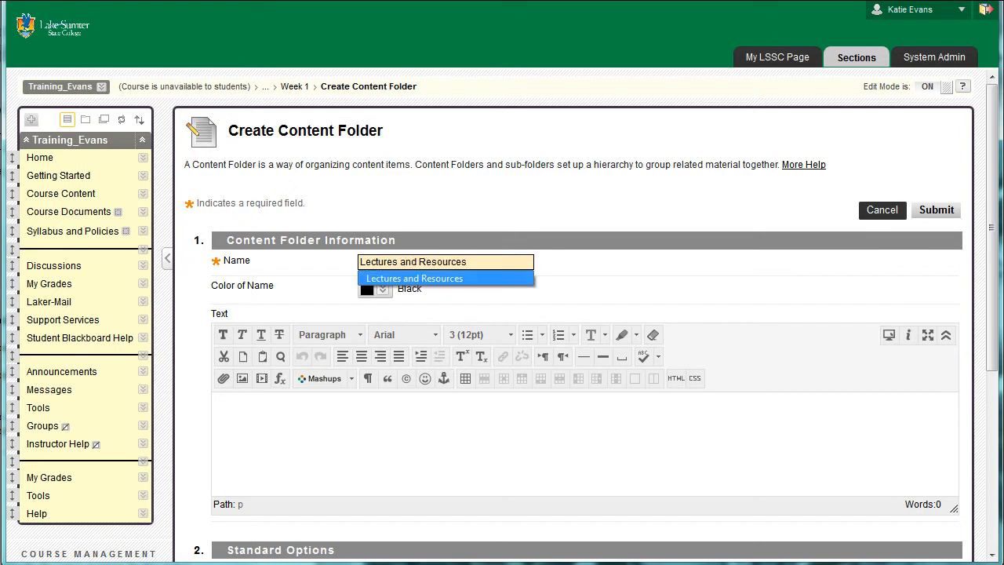
pyautogui.press('Return')
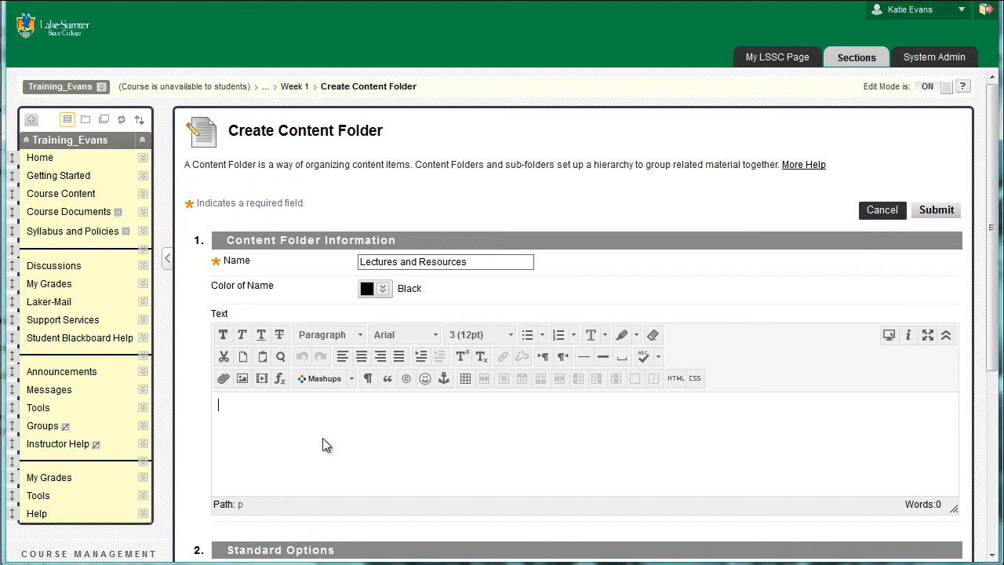
pyautogui.write('This folder contains the lecture material for this week.')
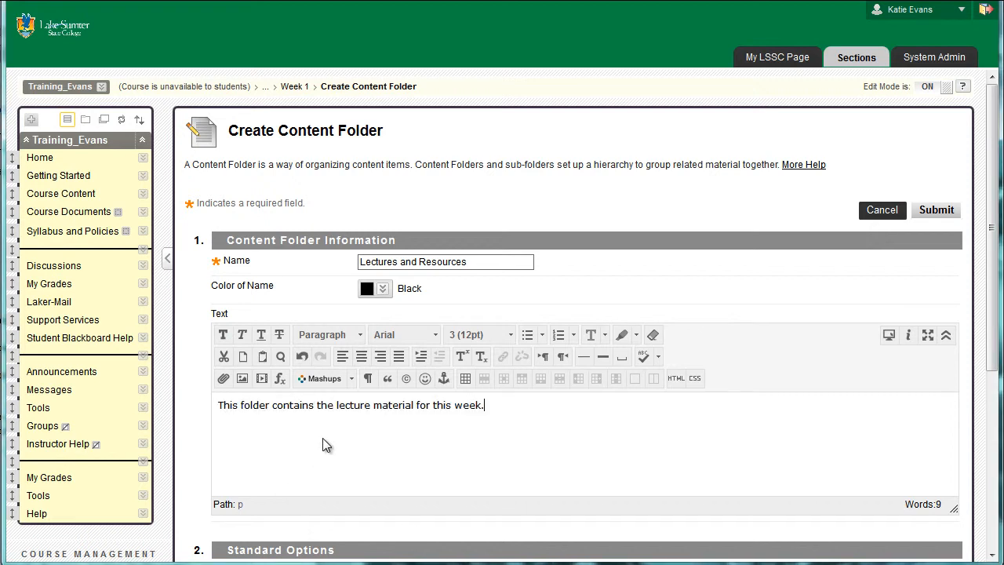
pyautogui.click(950, 212)
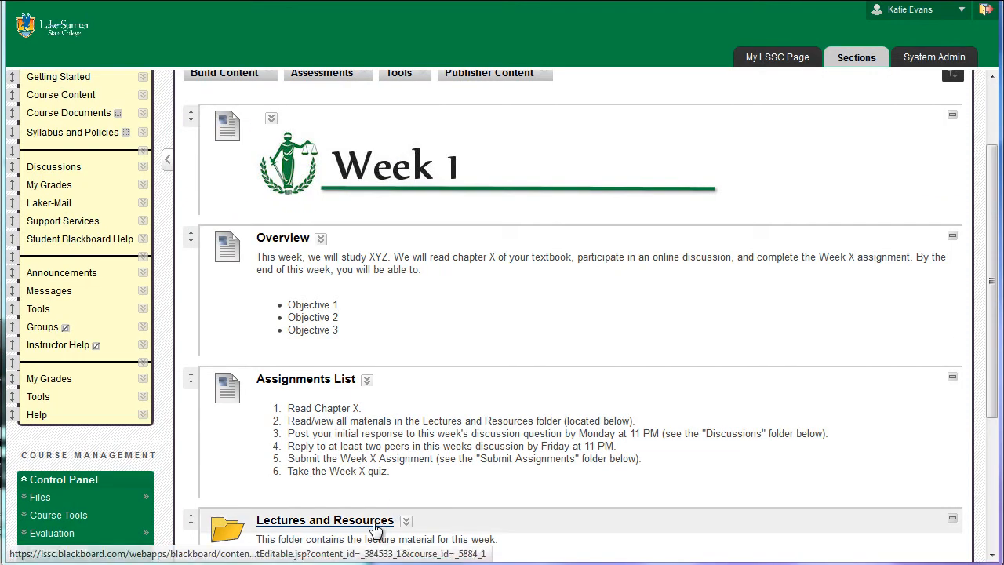
pyautogui.click(375, 527)
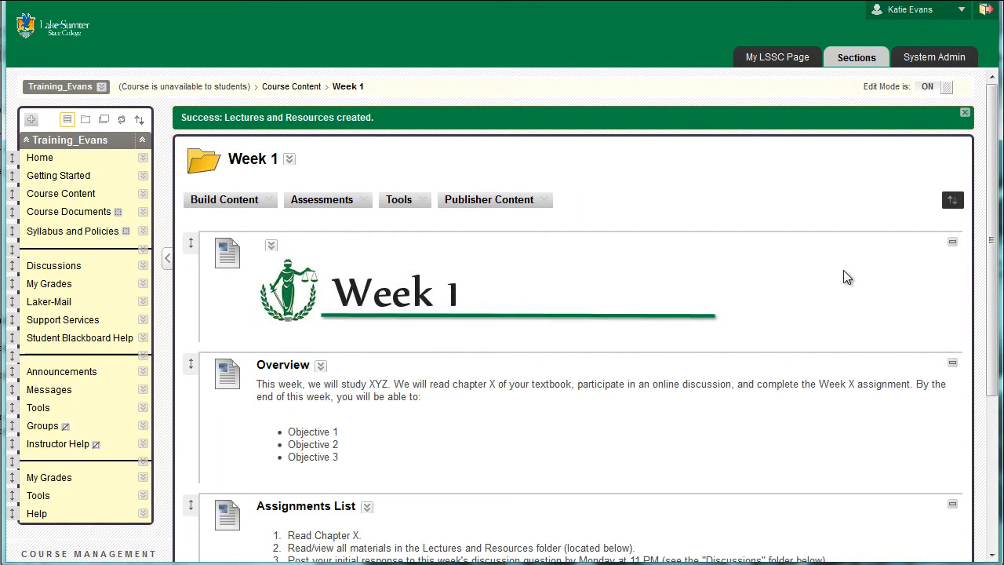
# - Create a content folder in Week 1 named Discussions with the text "This folder contains the discussion questions for this week."
pyautogui.click(232, 200)
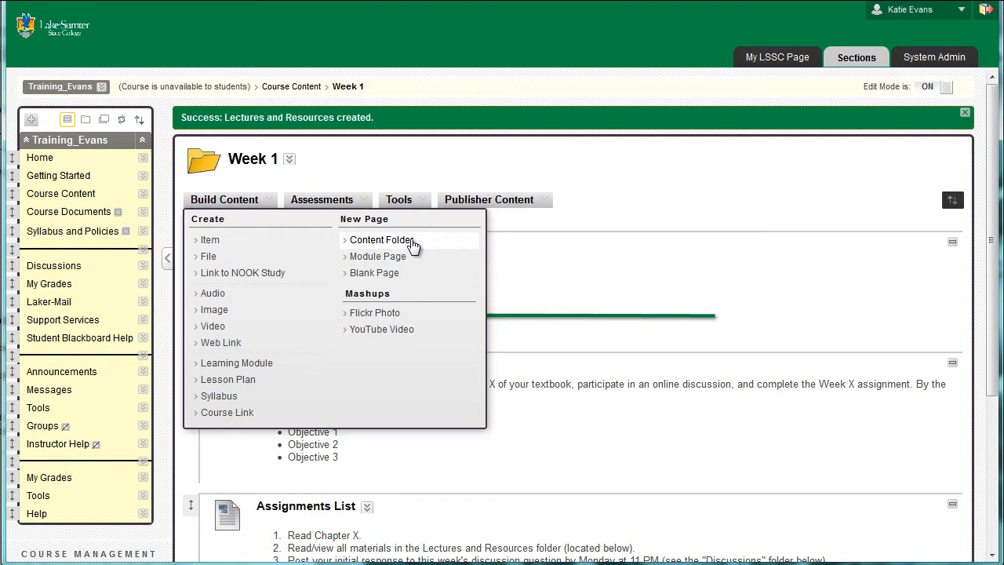
pyautogui.click(414, 244)
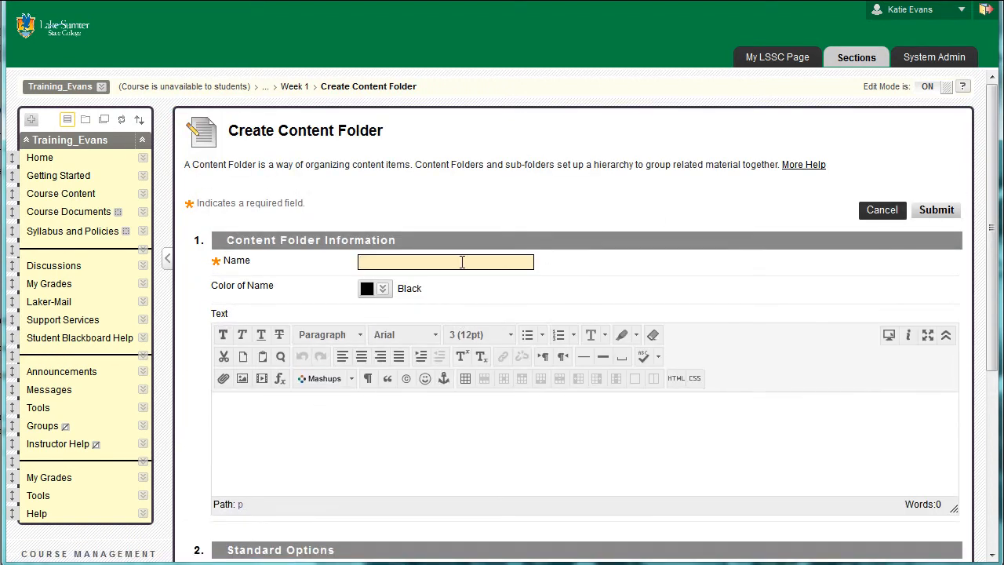
pyautogui.write('Discussions')
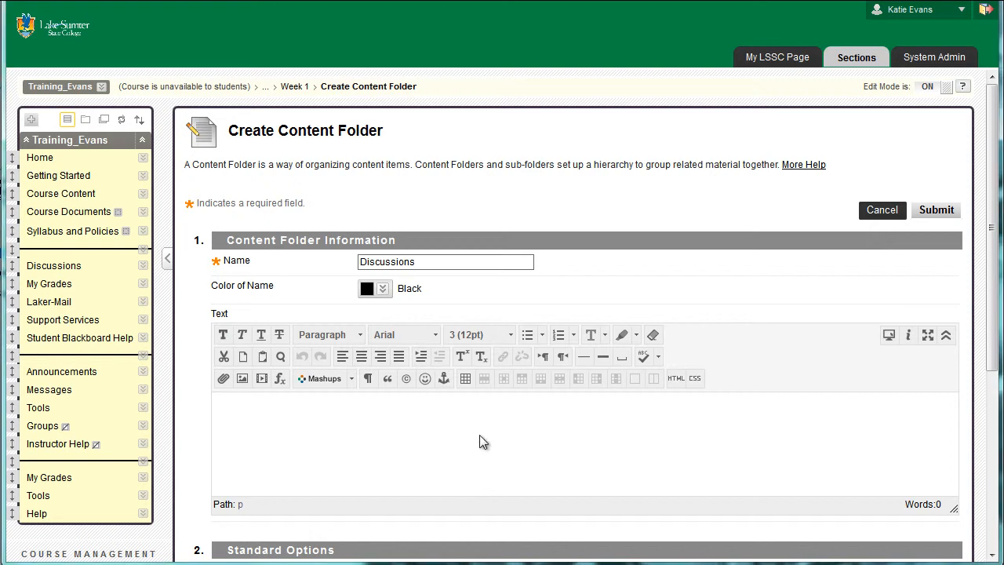
pyautogui.write('This folder contains the discussion questions for this week.')
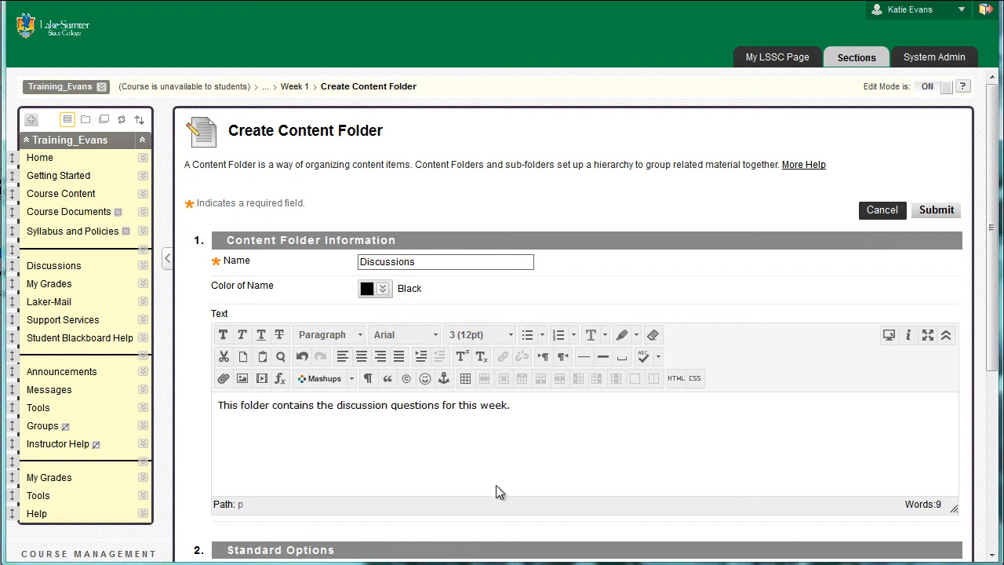
pyautogui.click(938, 212)
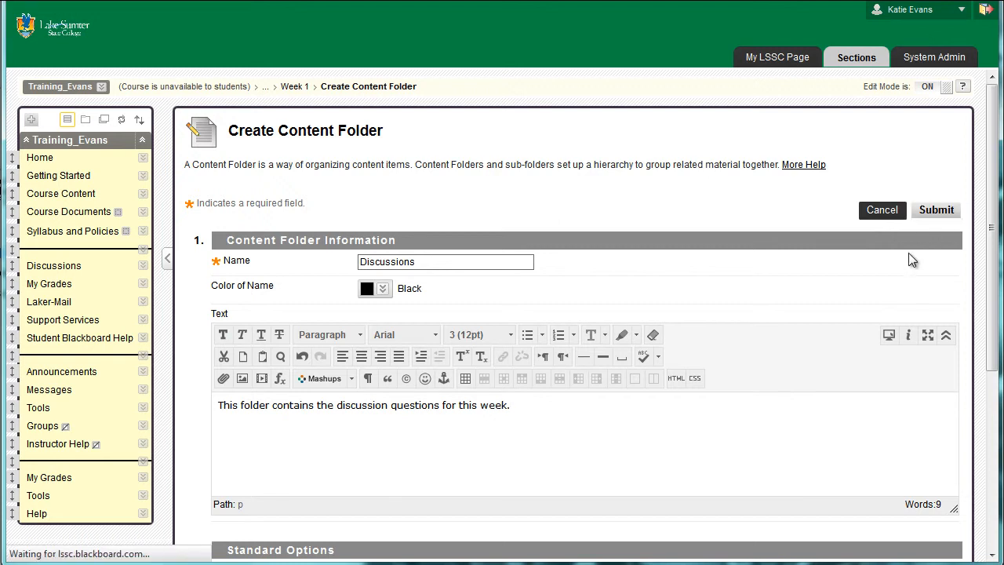
pyautogui.scroll(-3, 908, 253)
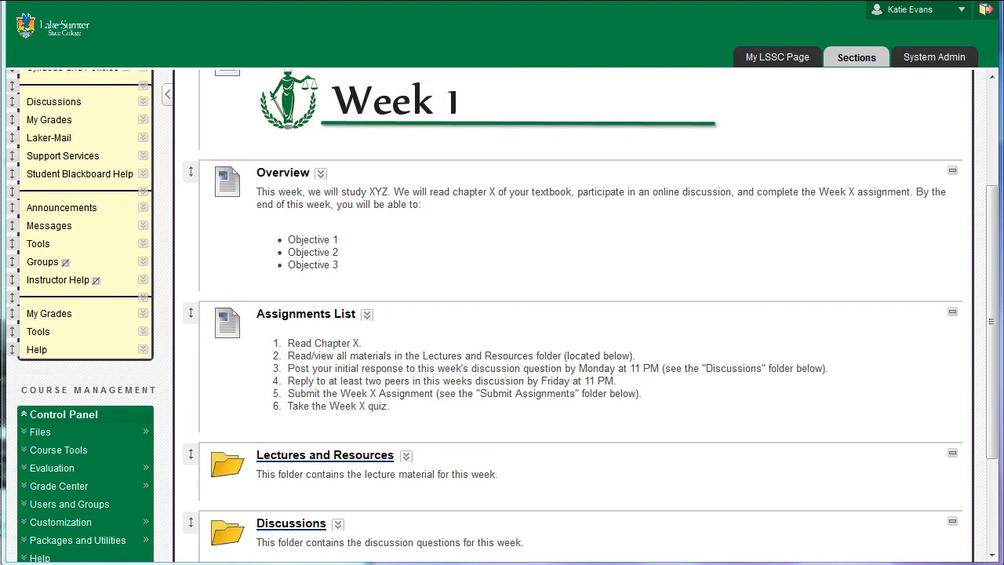
pyautogui.click(297, 532)
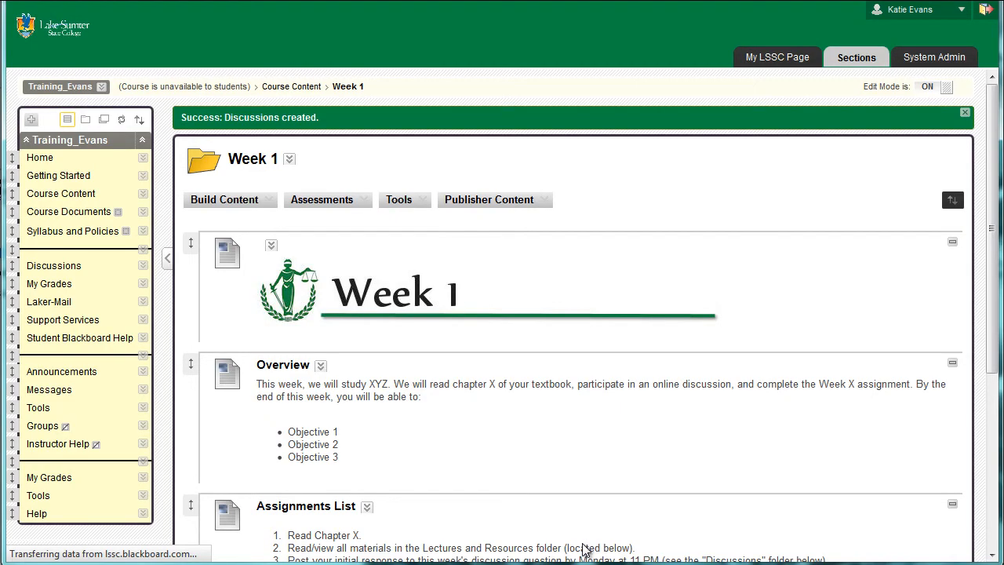
# - Create a content folder in Week 1 named Submit Assignments with the text "This folder contains the instructions for completing and submitting this week's assignments."
pyautogui.click(224, 199)
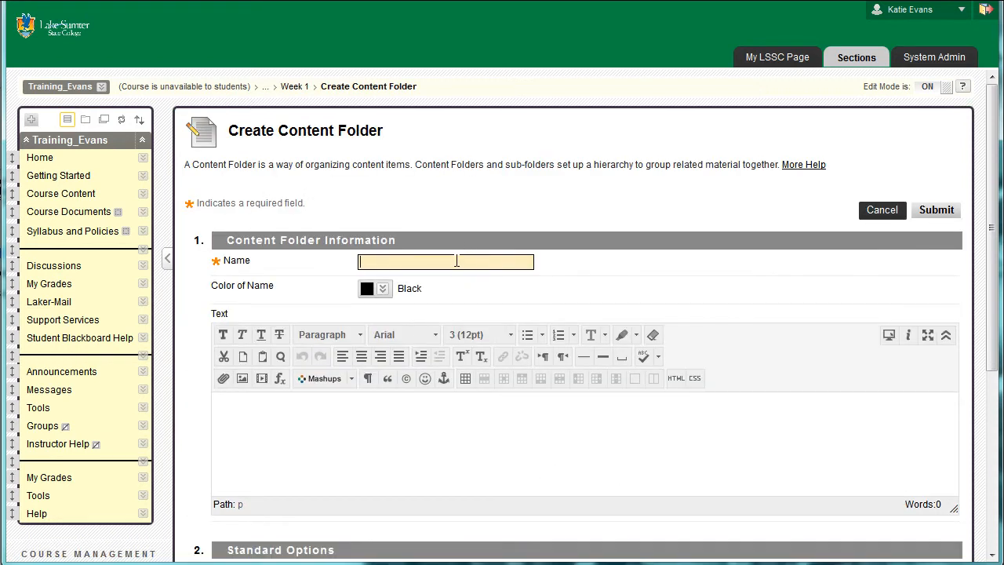
pyautogui.click(457, 260)
pyautogui.write('Su')
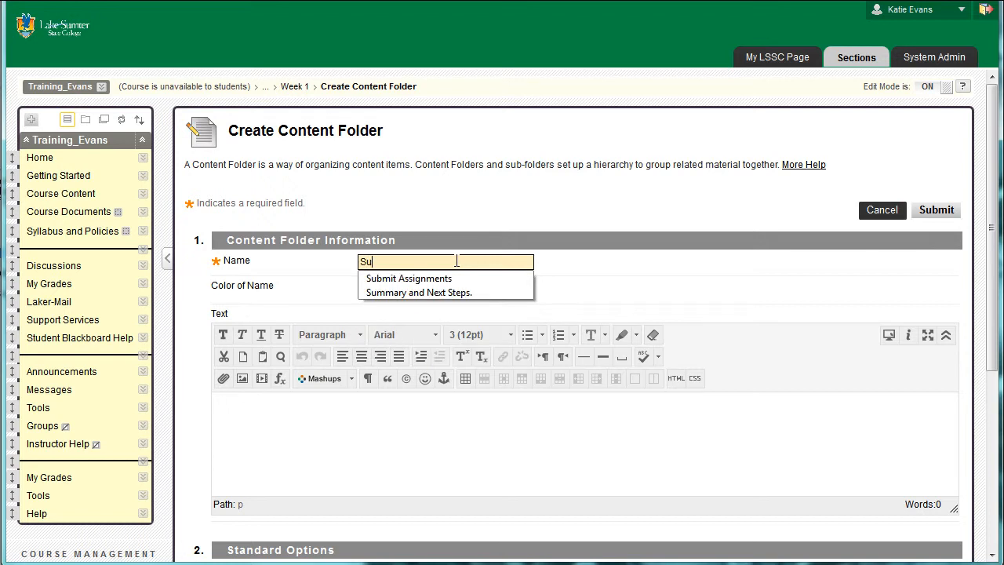
pyautogui.write('bmit ')
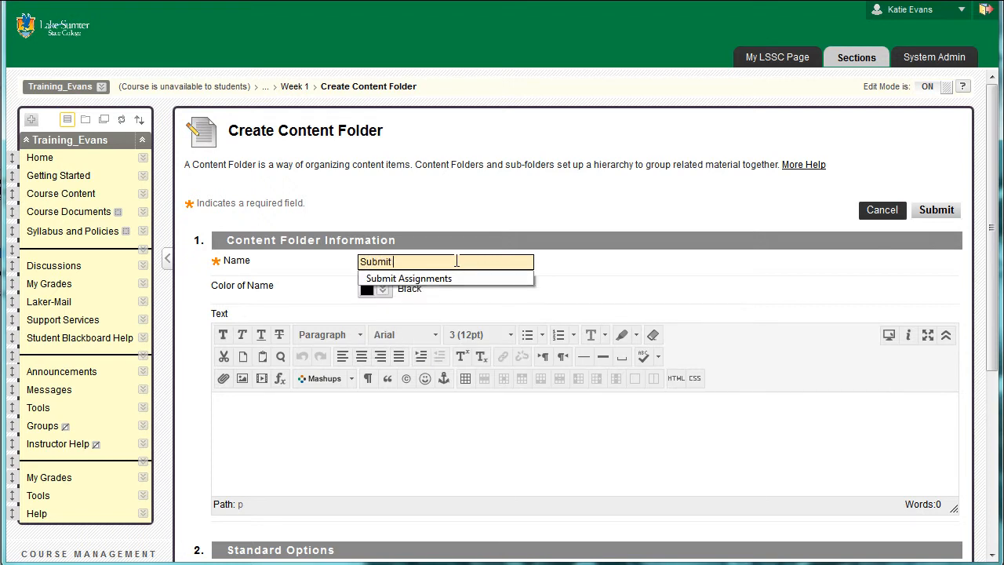
pyautogui.write('Assignments')
pyautogui.click(413, 450)
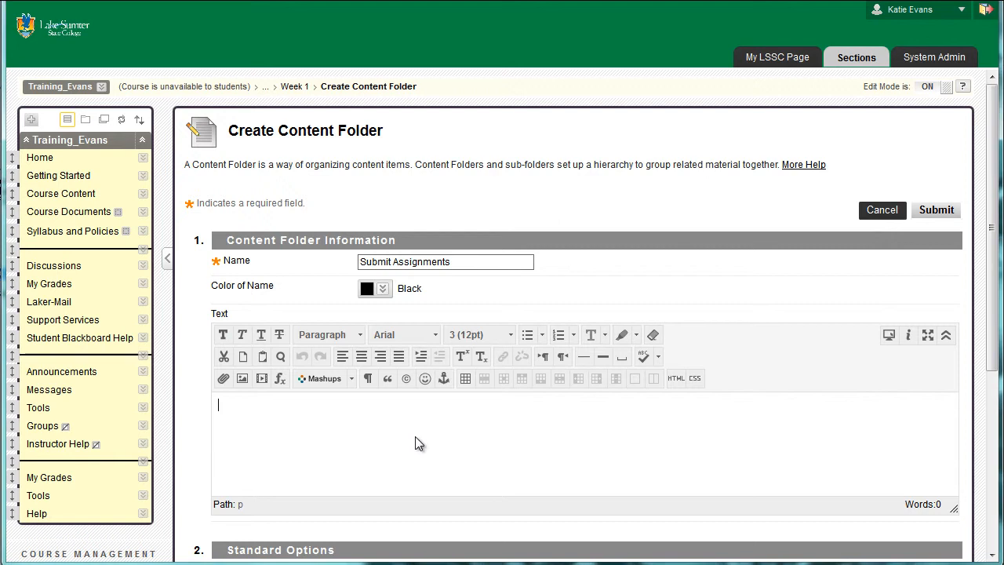
pyautogui.write('This folder contains the instructions for completing and submitting this week’s assignments.')
pyautogui.click(936, 210)
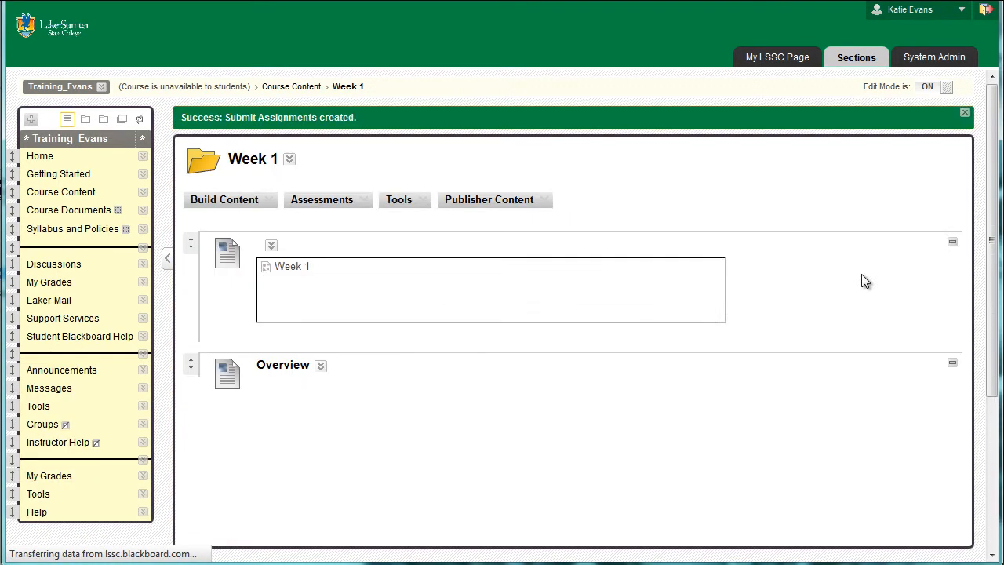
pyautogui.scroll(-10, 861, 273)
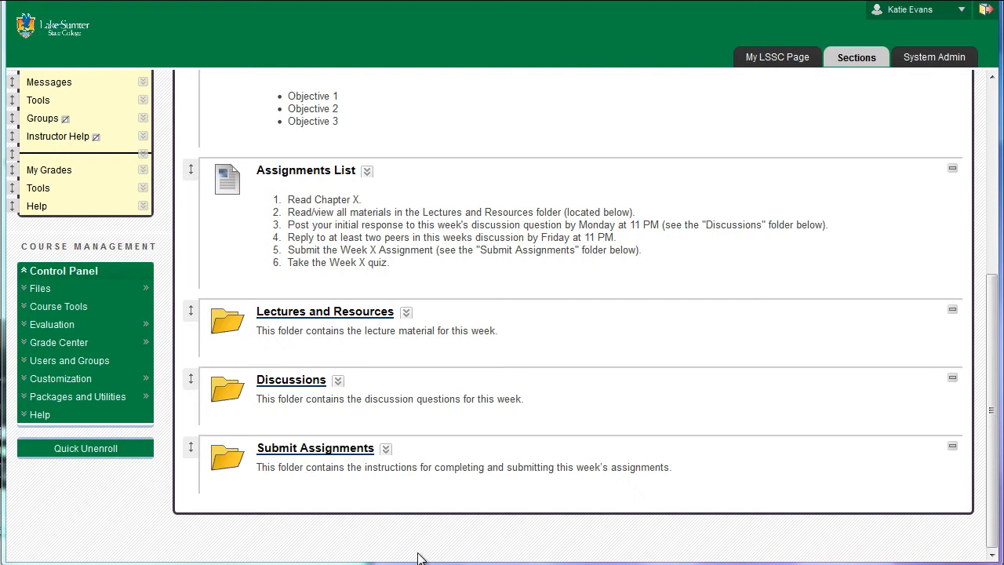
pyautogui.click(322, 448)
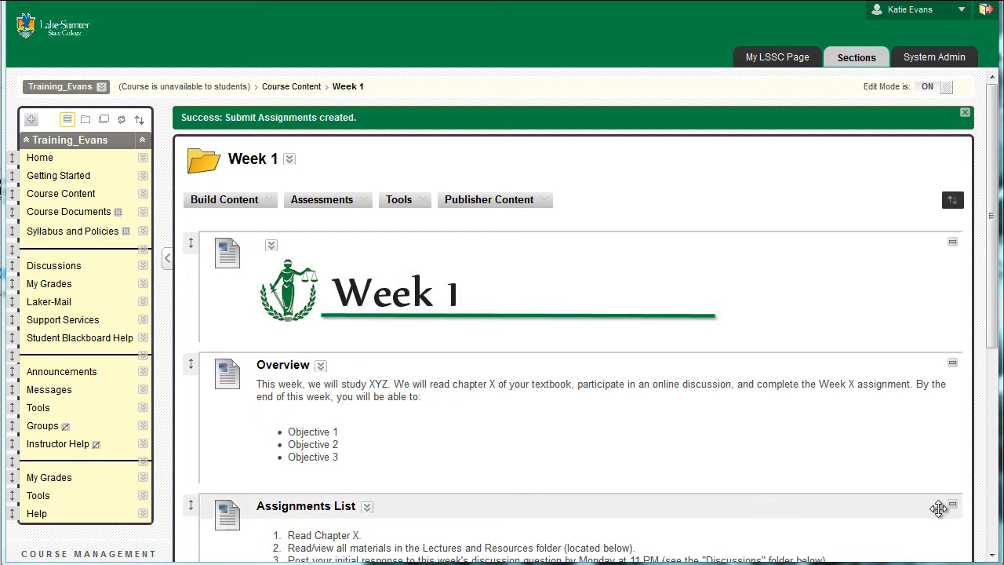
pyautogui.moveTo(993, 321); pyautogui.dragTo(971, 496)
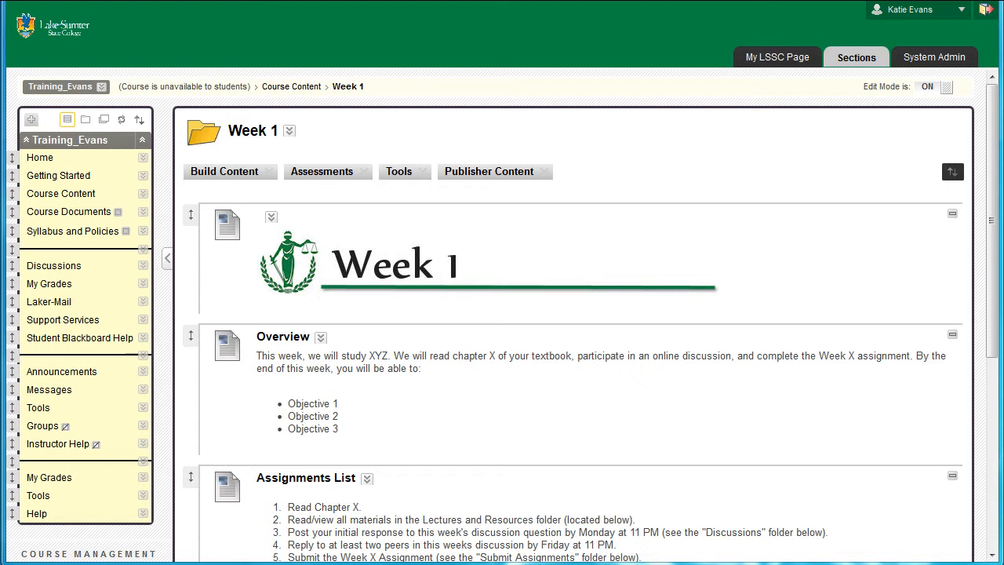
# - Start a new content item in the Week 1 folder named "Summary and Next Steps."
pyautogui.click(235, 176)
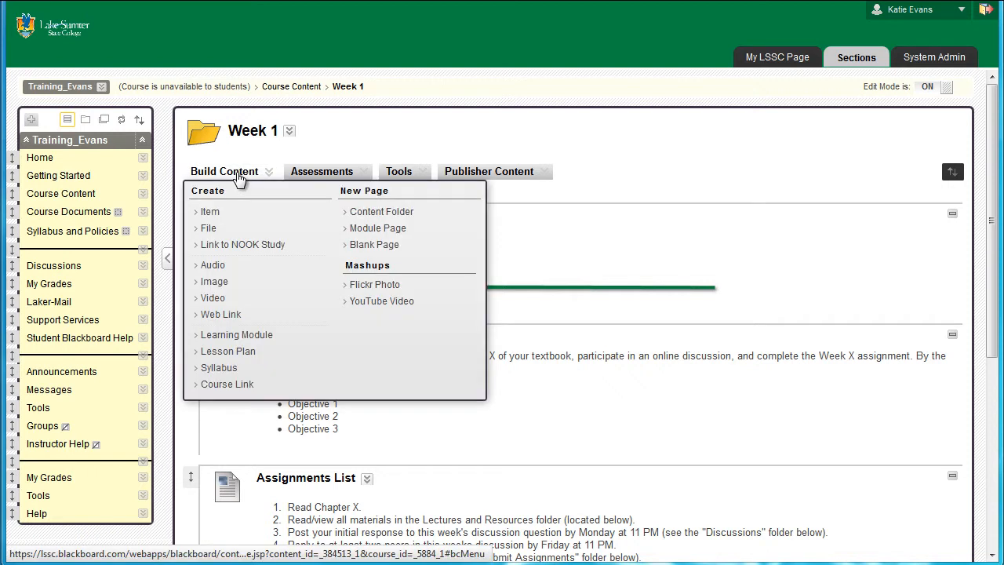
pyautogui.click(214, 212)
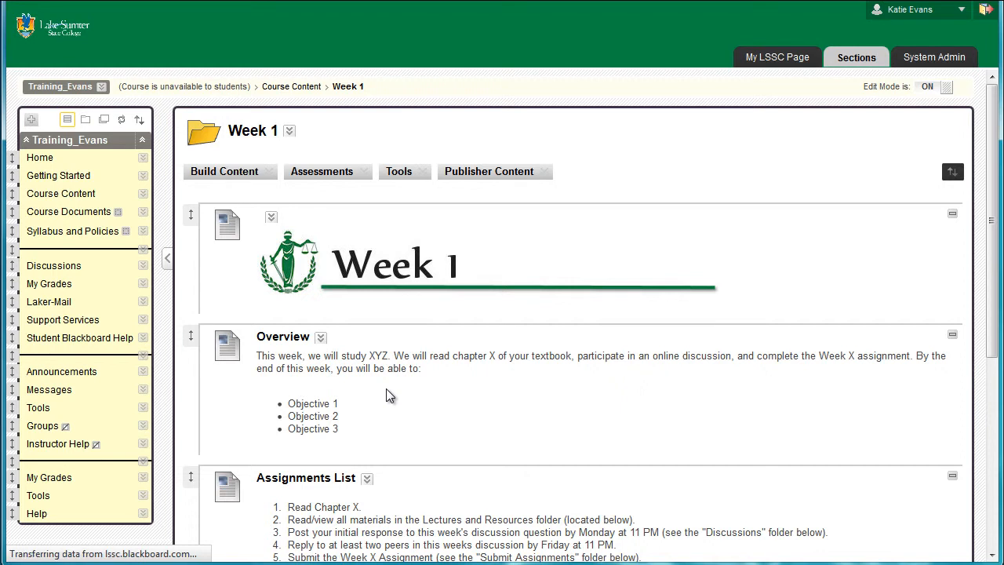
pyautogui.click(418, 263)
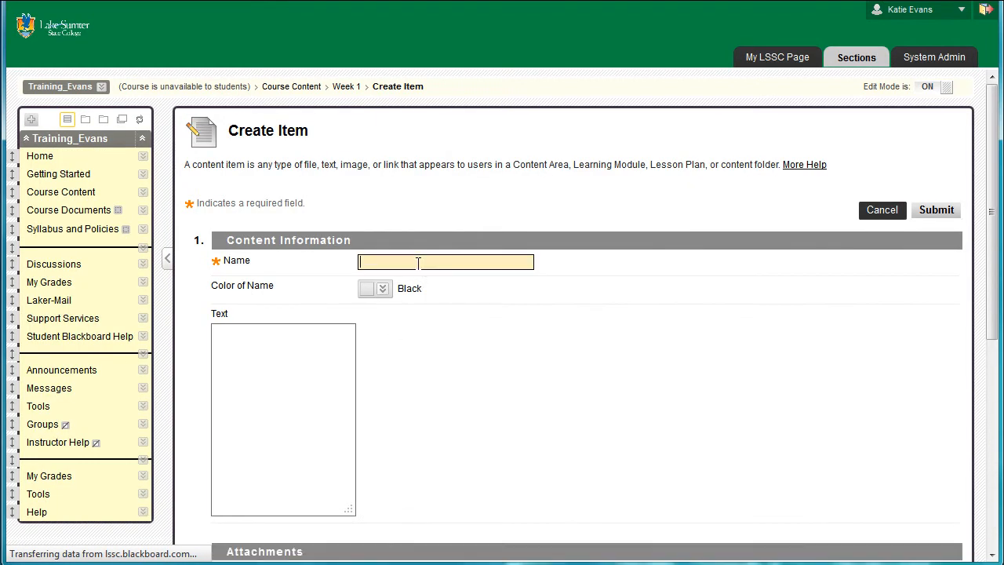
pyautogui.write('Summ')
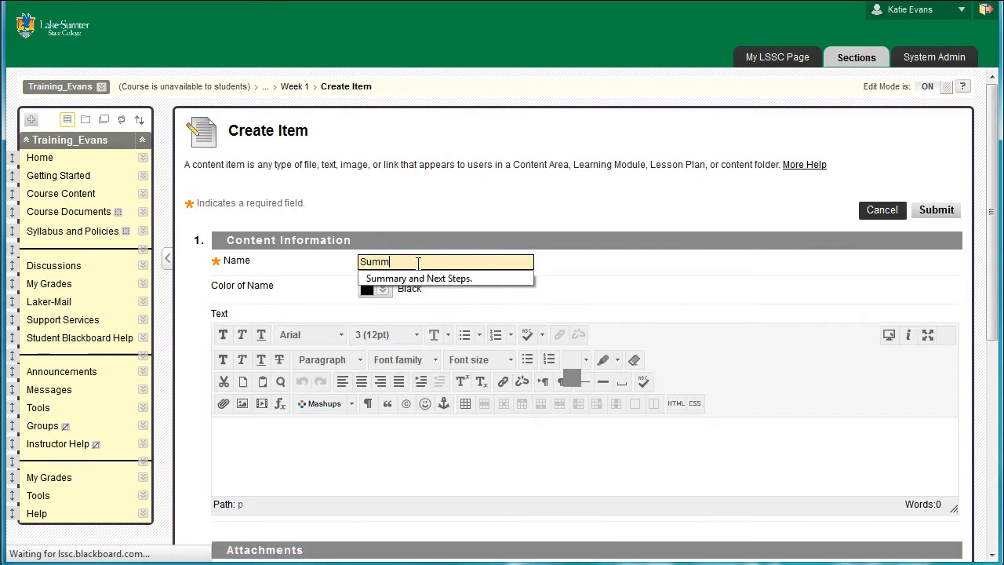
pyautogui.click(433, 277)
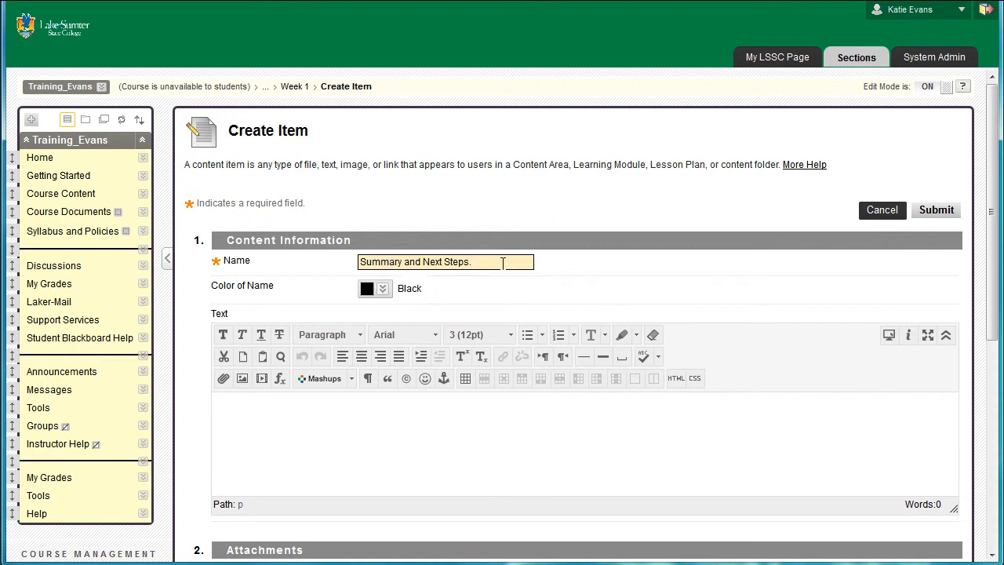
# - Give the summary item the text "This week, we studied XYZ. Next week, we will study XYZ. Wise students should begin working on XYZ." and submit it
pyautogui.click(570, 420)
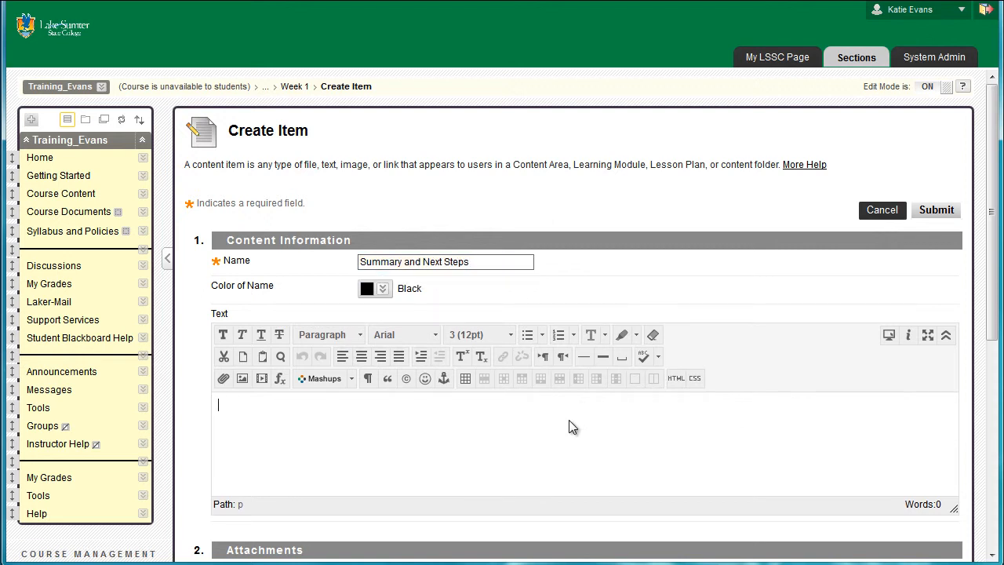
pyautogui.write('This week, we studied XYZ. Next week, we will study XYZ. Wise students should begin working on XYZ.')
pyautogui.click(218, 417)
pyautogui.press('BackSpace')
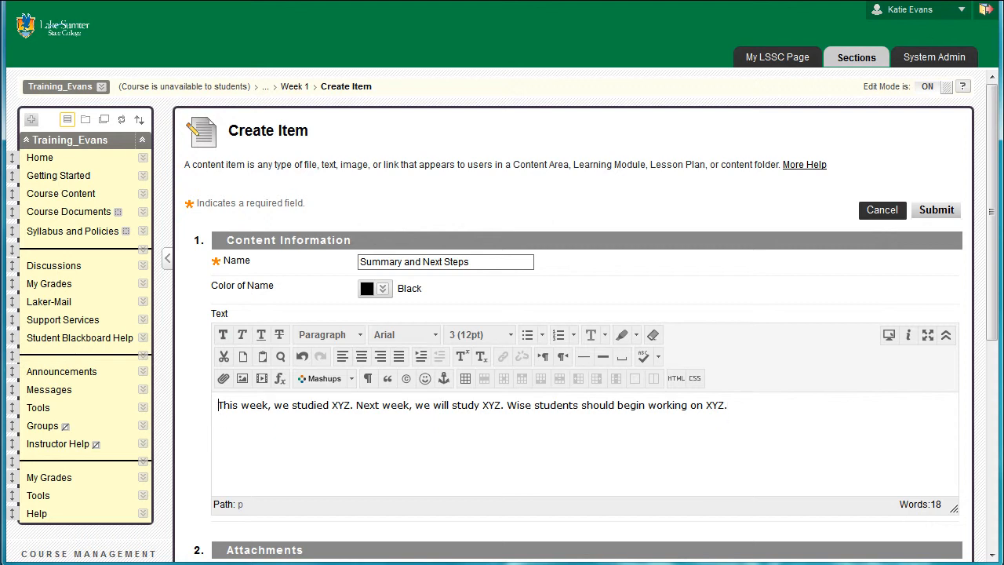
pyautogui.click(827, 406)
pyautogui.click(936, 211)
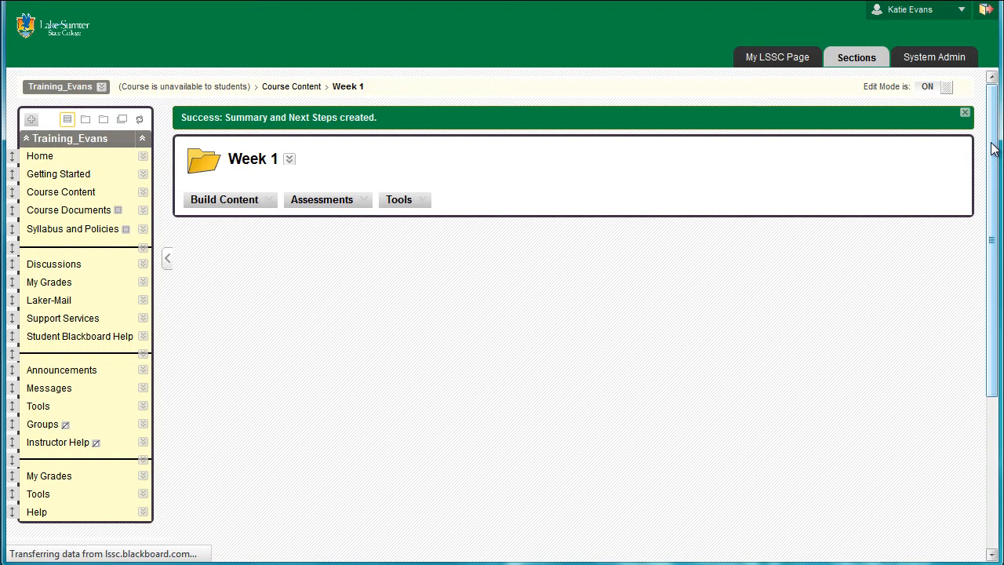
pyautogui.moveTo(993, 148); pyautogui.dragTo(934, 383)
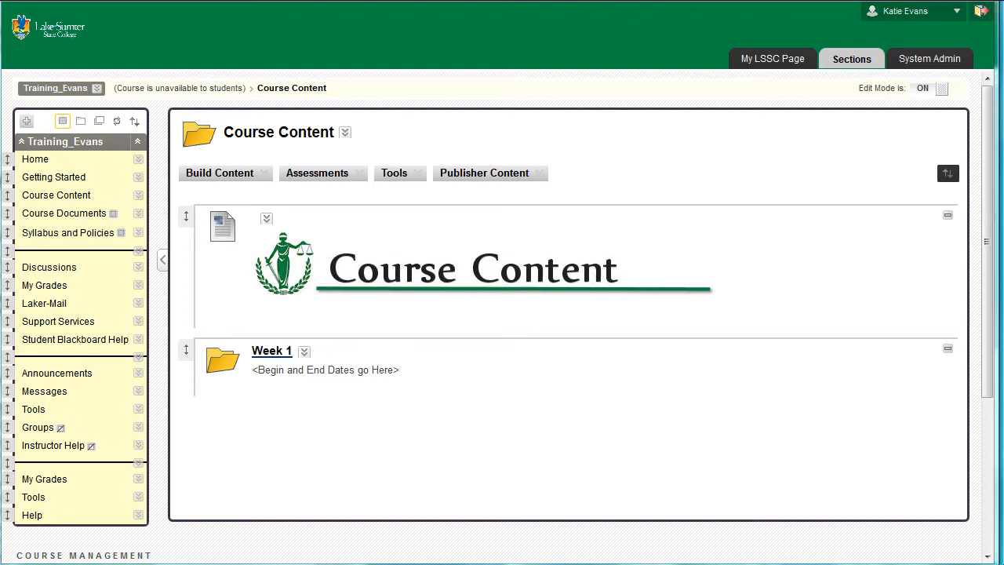
# - Copy the Week 1 folder into the Course Content folder of the same course, keeping links for items that cannot be copied
pyautogui.click(305, 354)
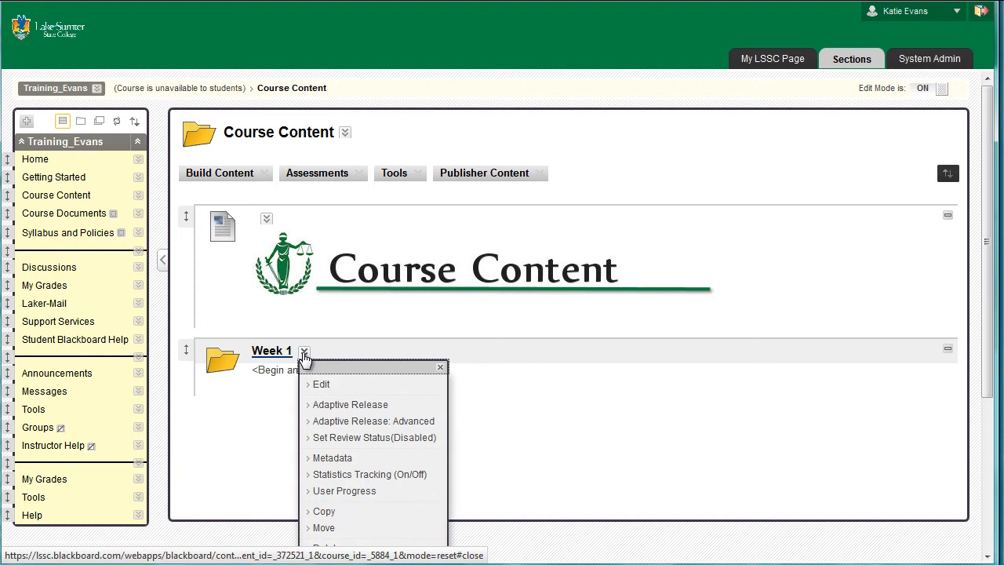
pyautogui.click(359, 526)
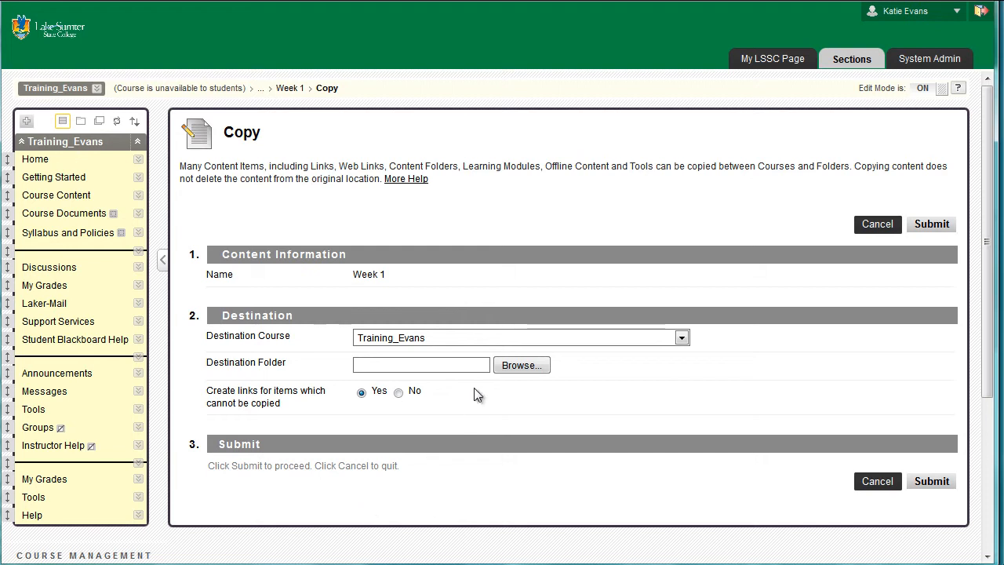
pyautogui.click(519, 367)
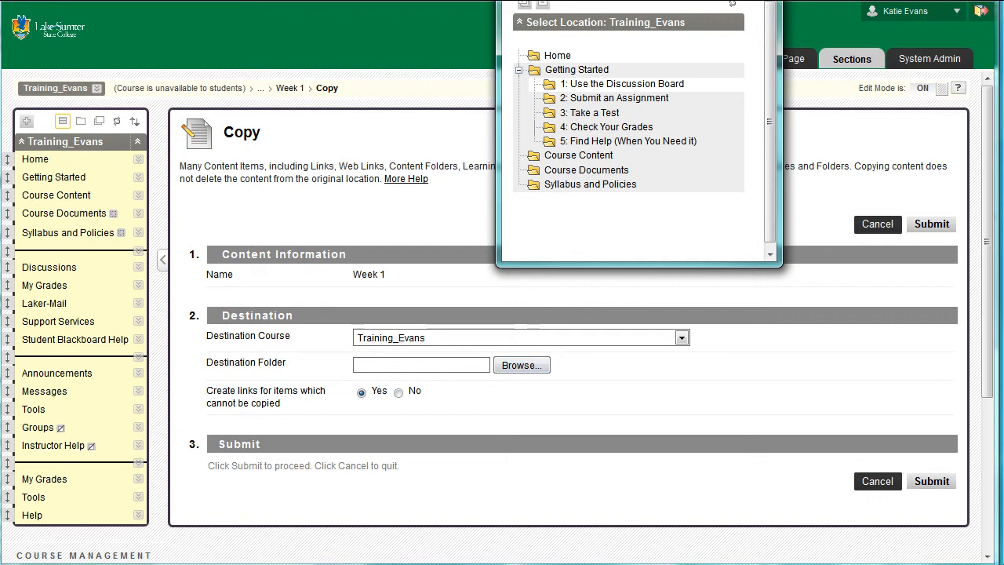
pyautogui.moveTo(668, 0); pyautogui.dragTo(672, 4)
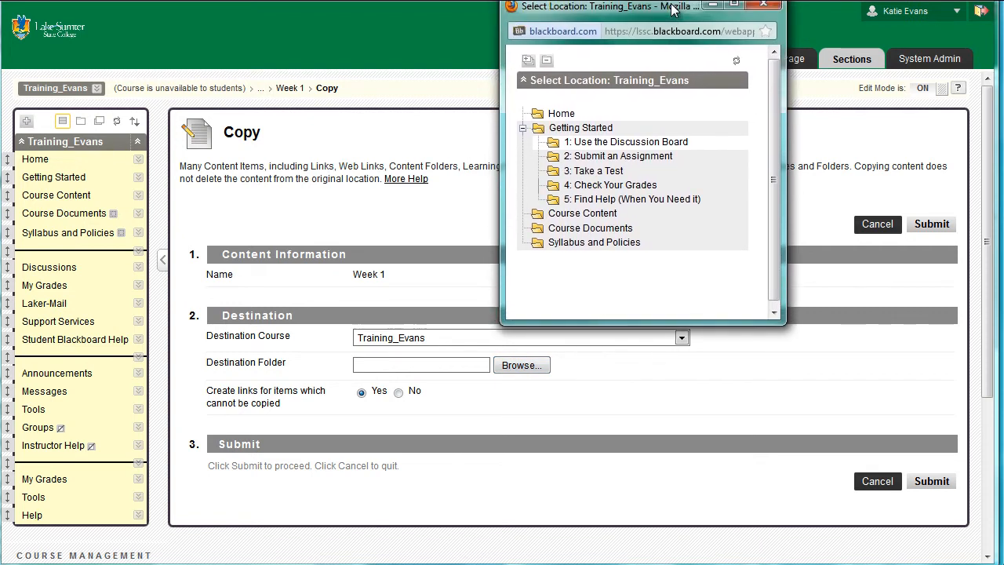
pyautogui.click(588, 216)
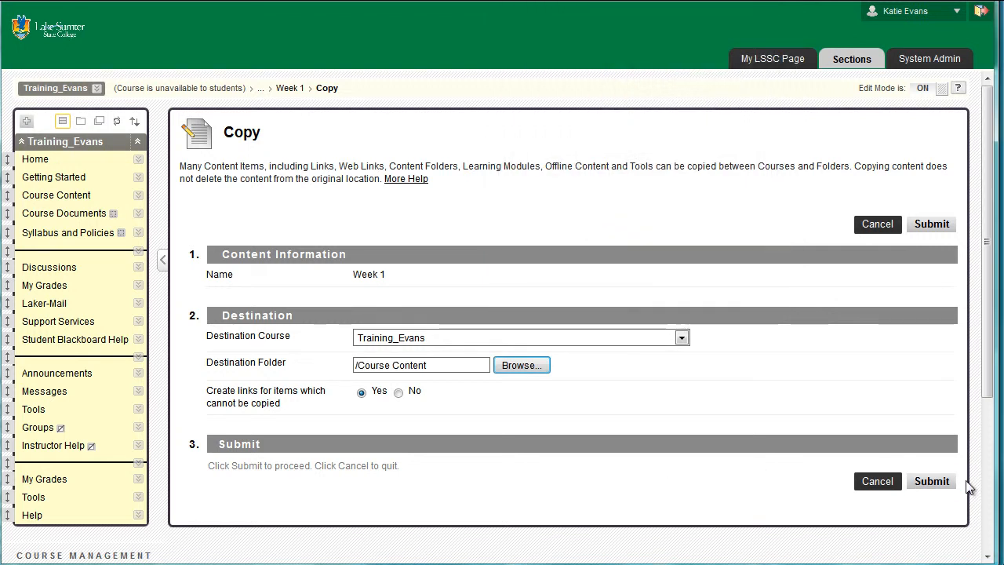
pyautogui.click(932, 481)
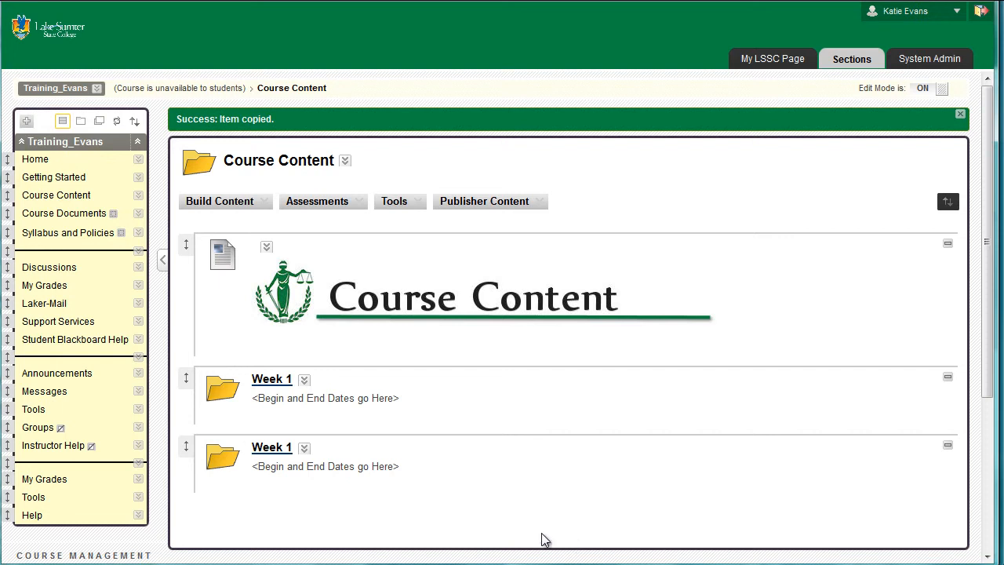
# - Rename the second, copied Week 1 folder in Course Content as Week 2 and submit the change
pyautogui.click(304, 449)
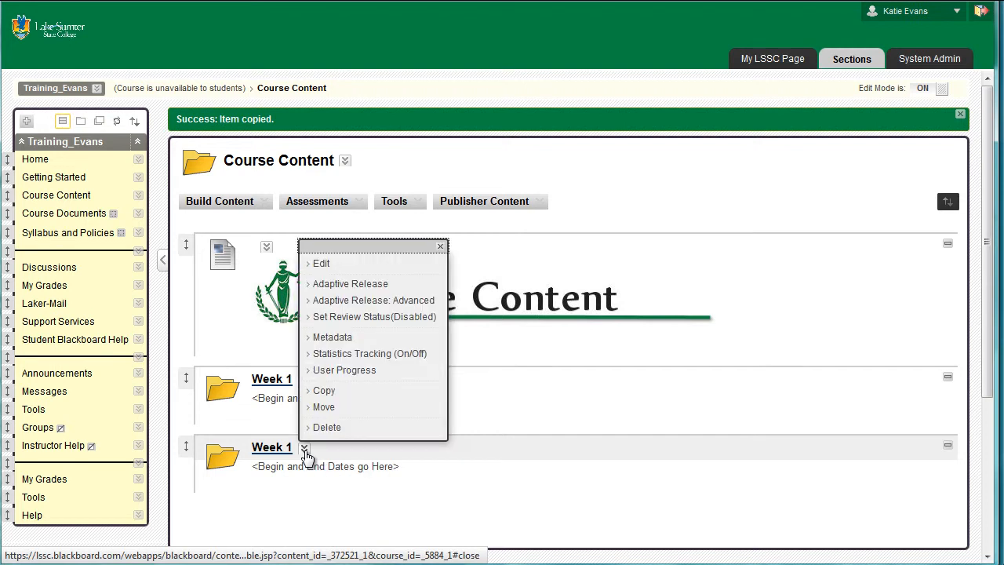
pyautogui.click(321, 261)
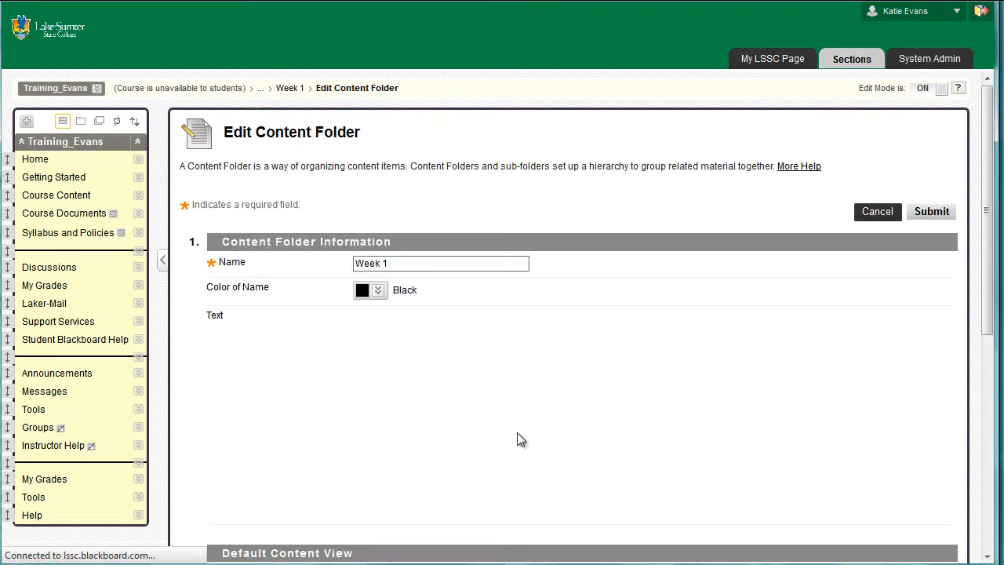
pyautogui.click(415, 265)
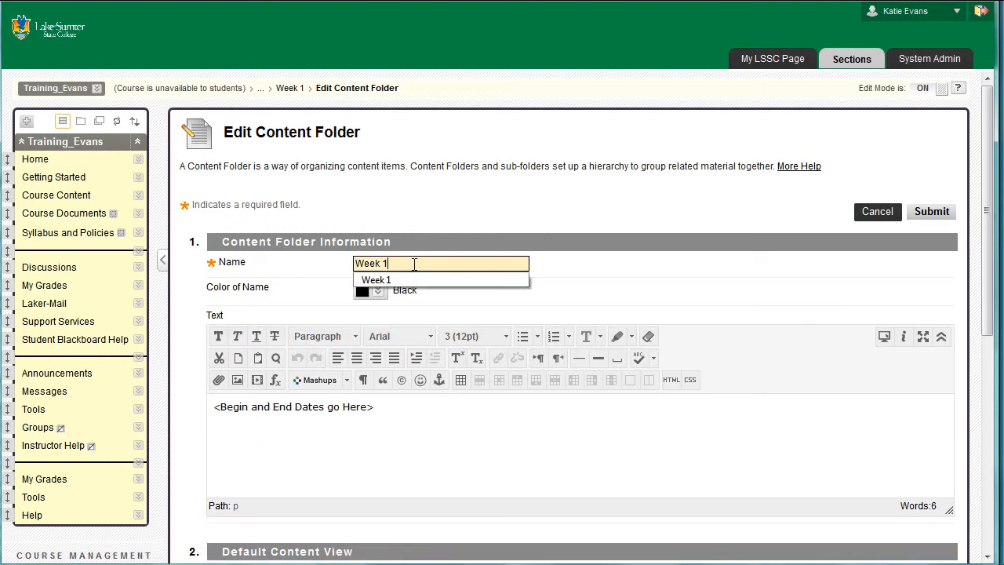
pyautogui.press('BackSpace')
pyautogui.write('2')
pyautogui.click(755, 212)
pyautogui.click(916, 214)
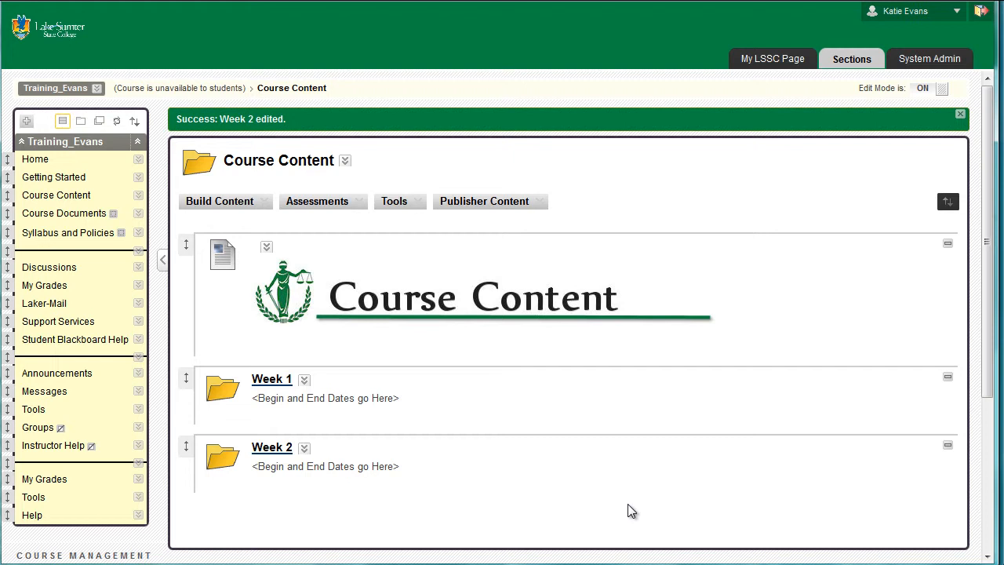
# - Edit the banner item inside the Week 2 folder and delete its Week 1 banner image
pyautogui.click(261, 448)
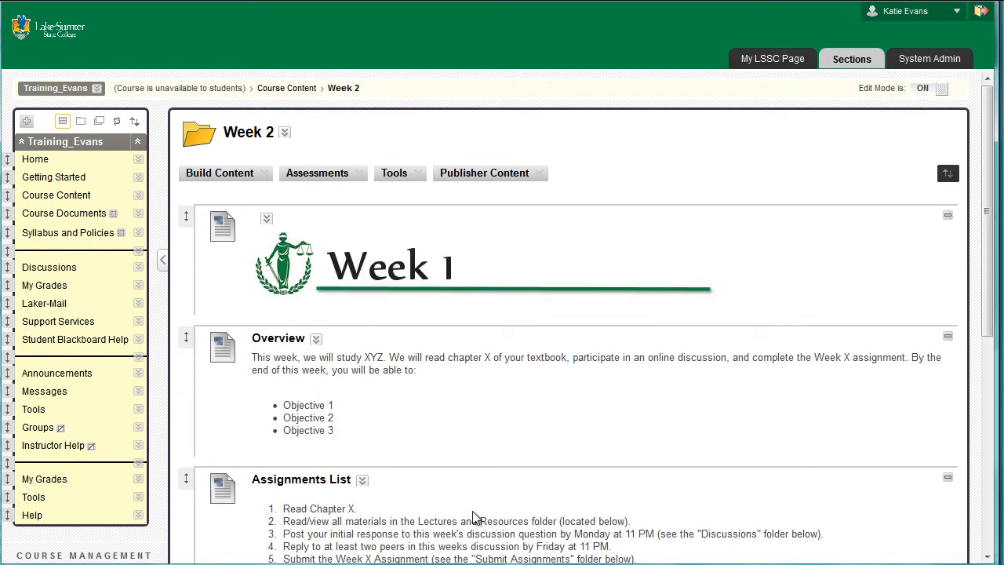
pyautogui.click(266, 220)
pyautogui.click(284, 251)
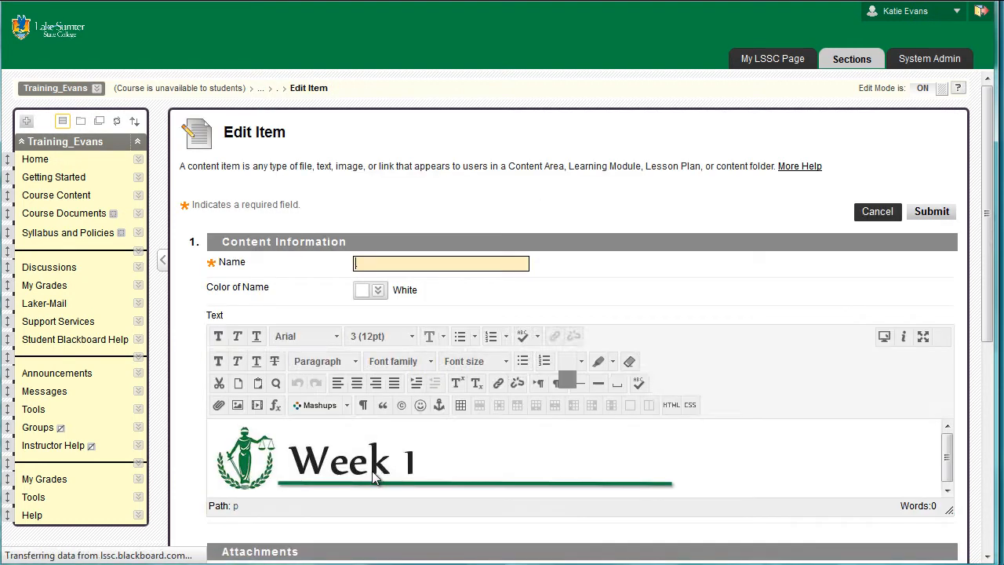
pyautogui.click(396, 437)
pyautogui.press('Delete')
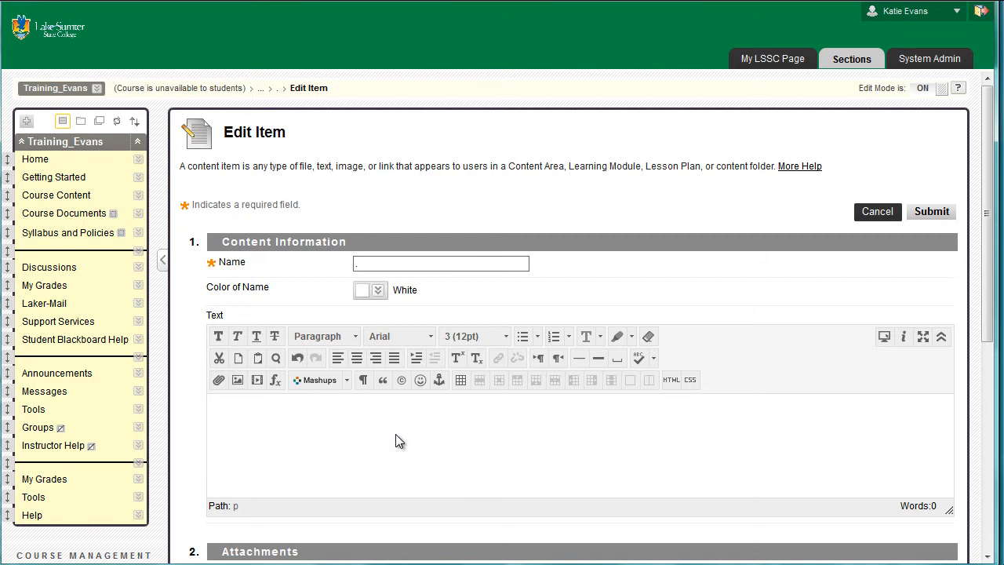
# - Insert the Week 2 banner image from the computer into the banner item's text and submit the item
pyautogui.click(237, 381)
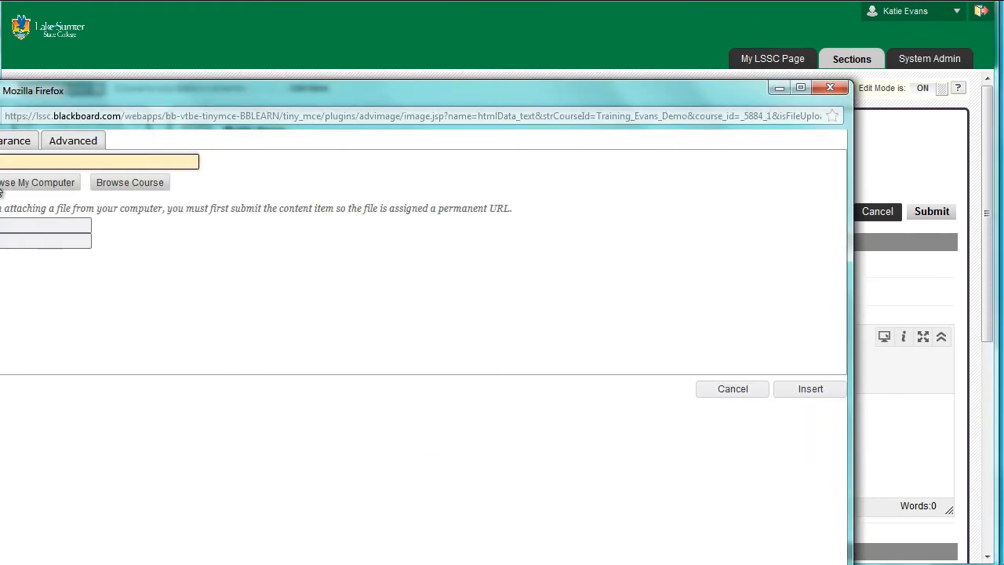
pyautogui.click(43, 182)
pyautogui.moveTo(394, 220); pyautogui.dragTo(395, 331)
pyautogui.click(350, 266)
pyautogui.click(269, 453)
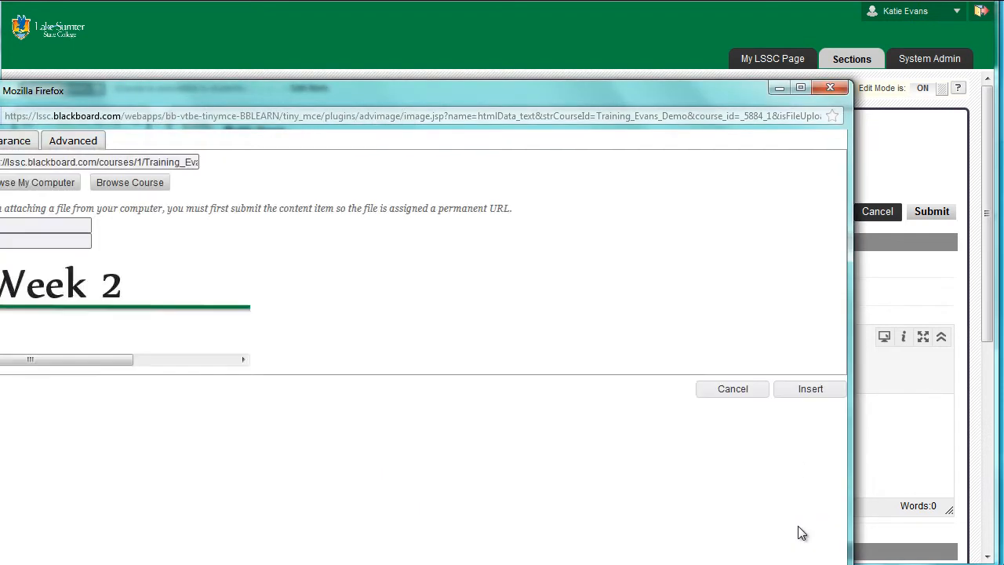
pyautogui.click(804, 531)
pyautogui.click(930, 218)
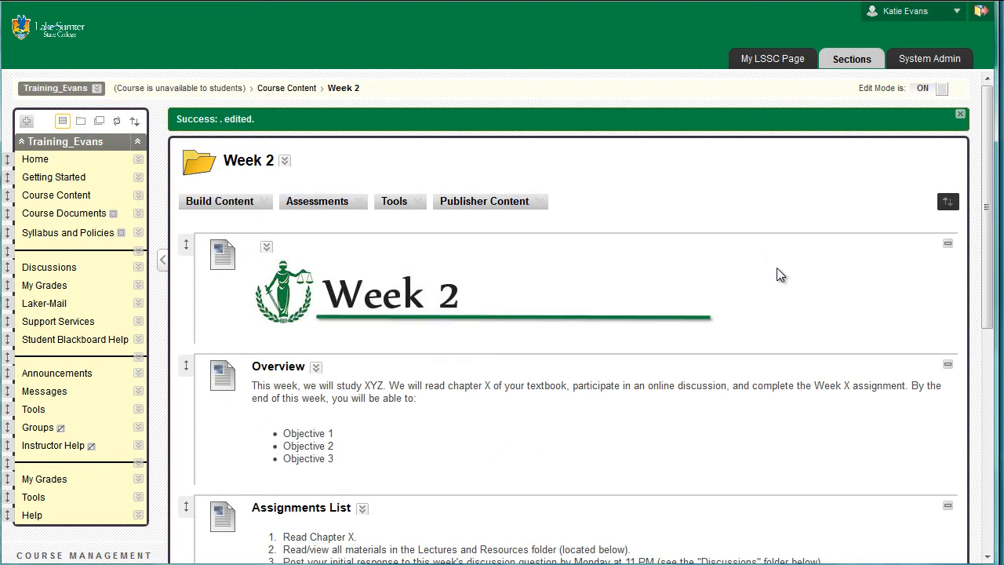
# - Return to Course Content and view the Course Documents and the Syllabus and Policies areas
pyautogui.click(279, 91)
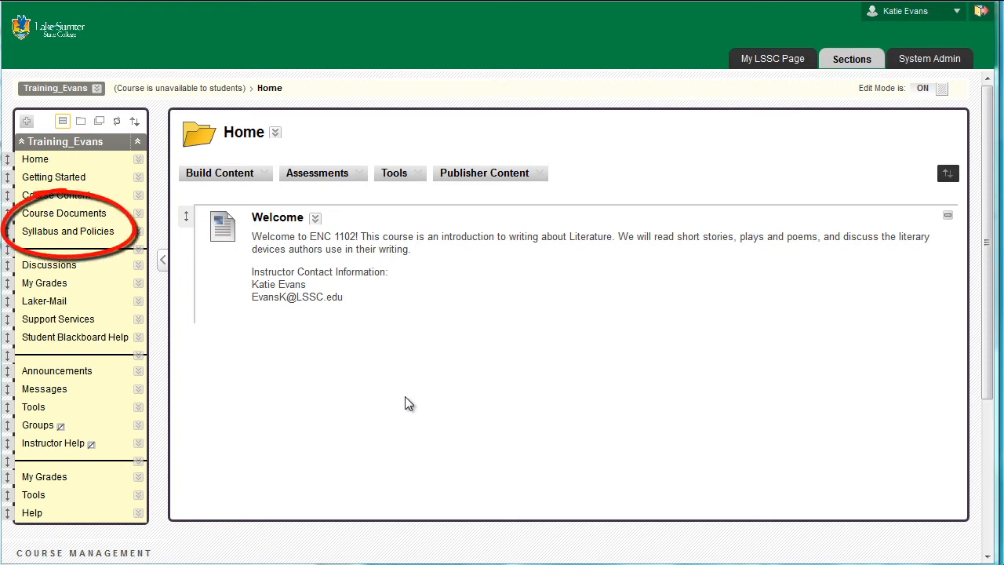
pyautogui.click(81, 218)
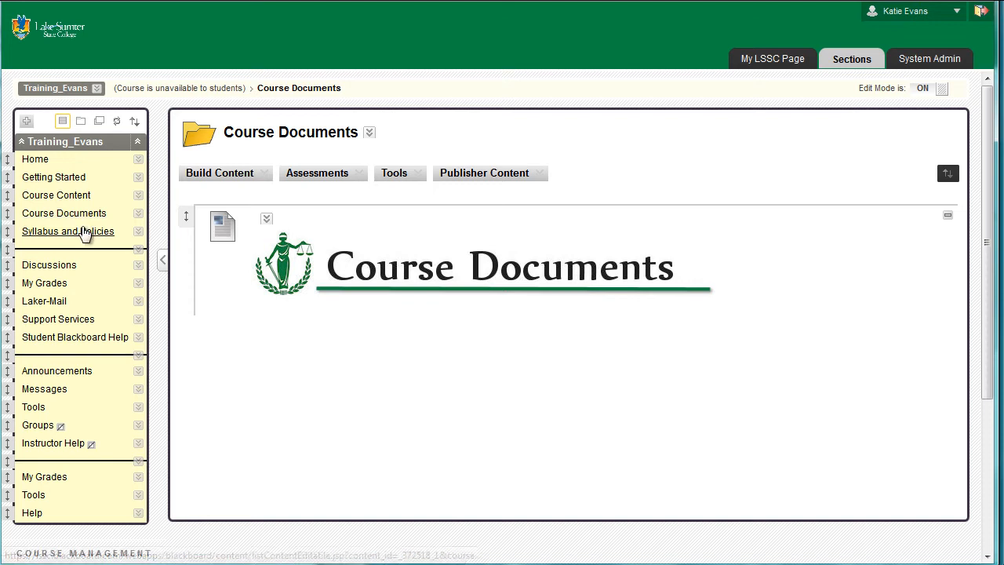
pyautogui.click(85, 234)
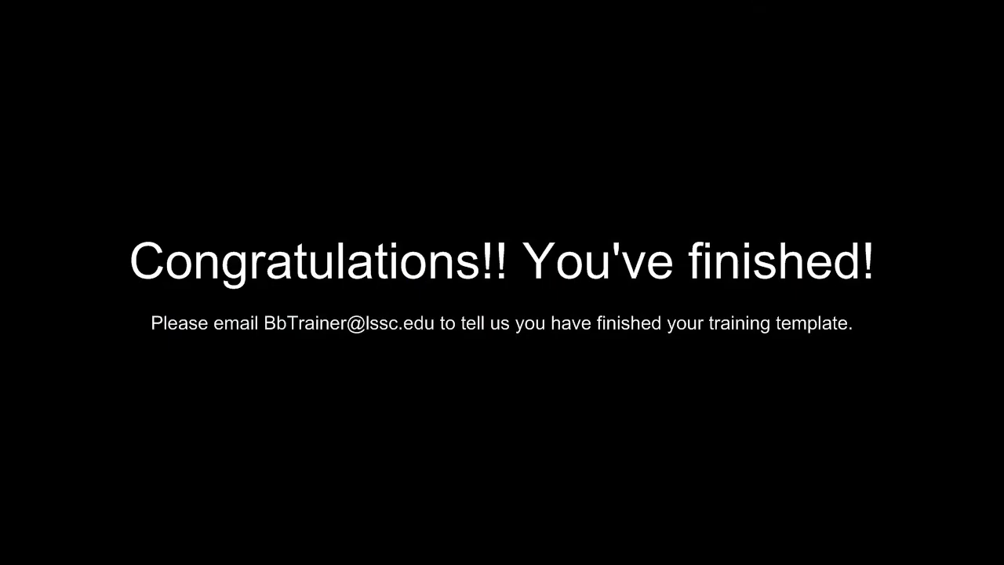